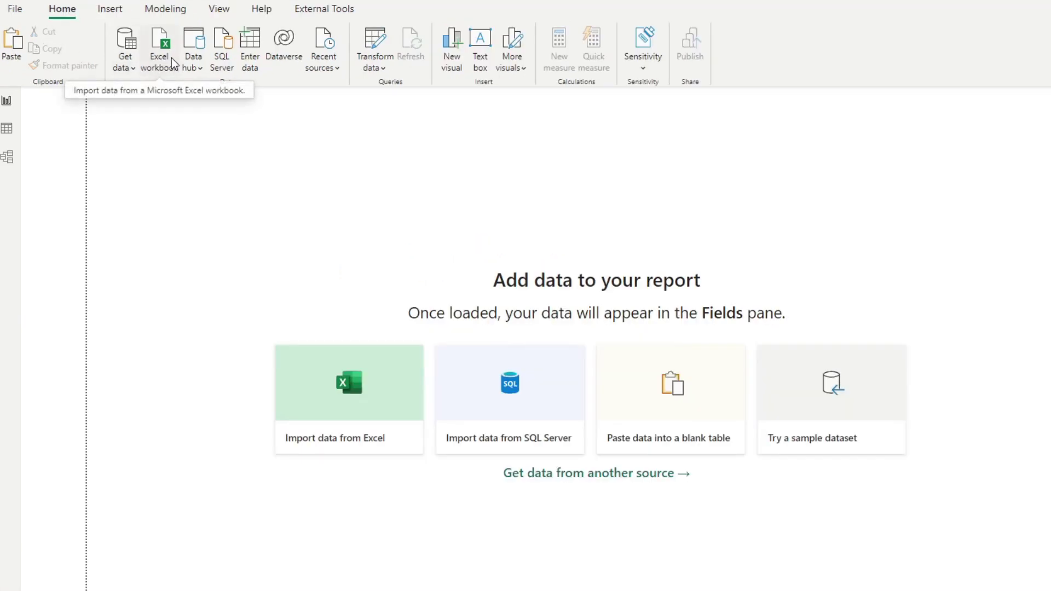
Import Sheet1 from the Sales Sample Excel workbook and load it into Power Query for transforming.
click(172, 58)
scroll(323, 297, down, 1)
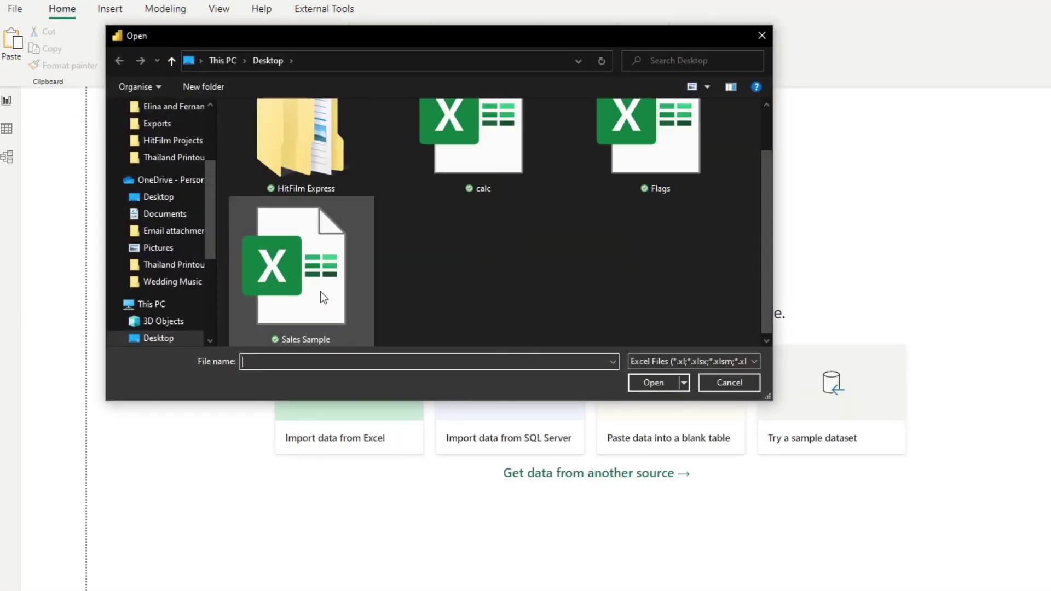
double_click(303, 270)
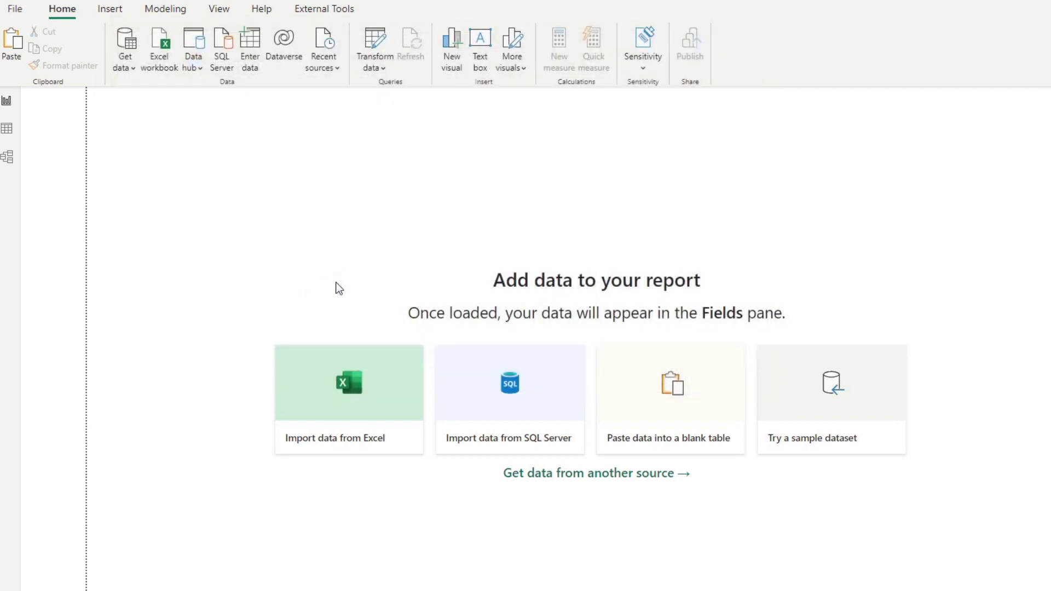
click(420, 209)
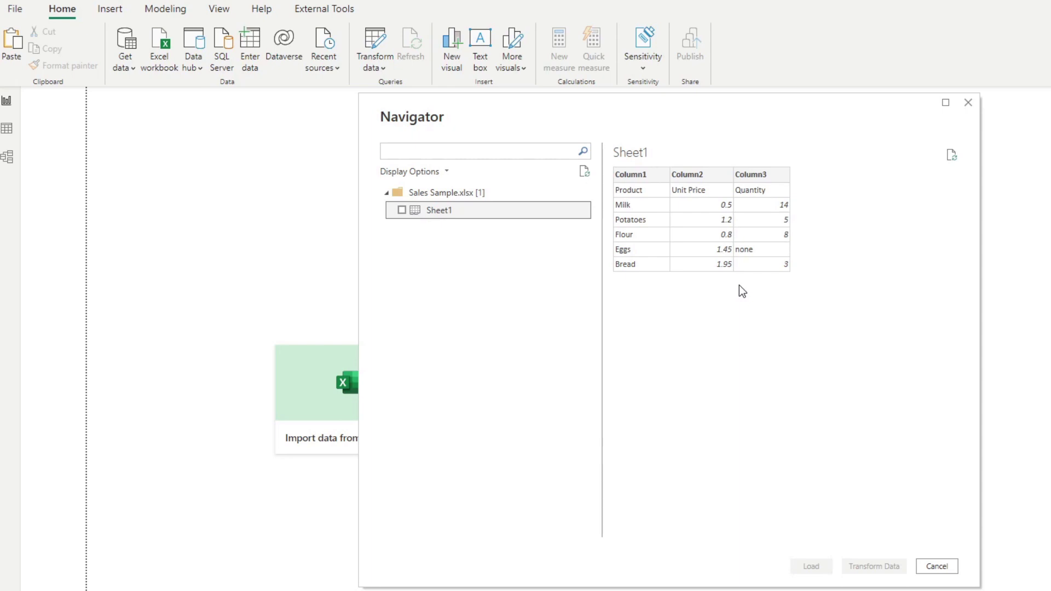
click(401, 209)
click(847, 567)
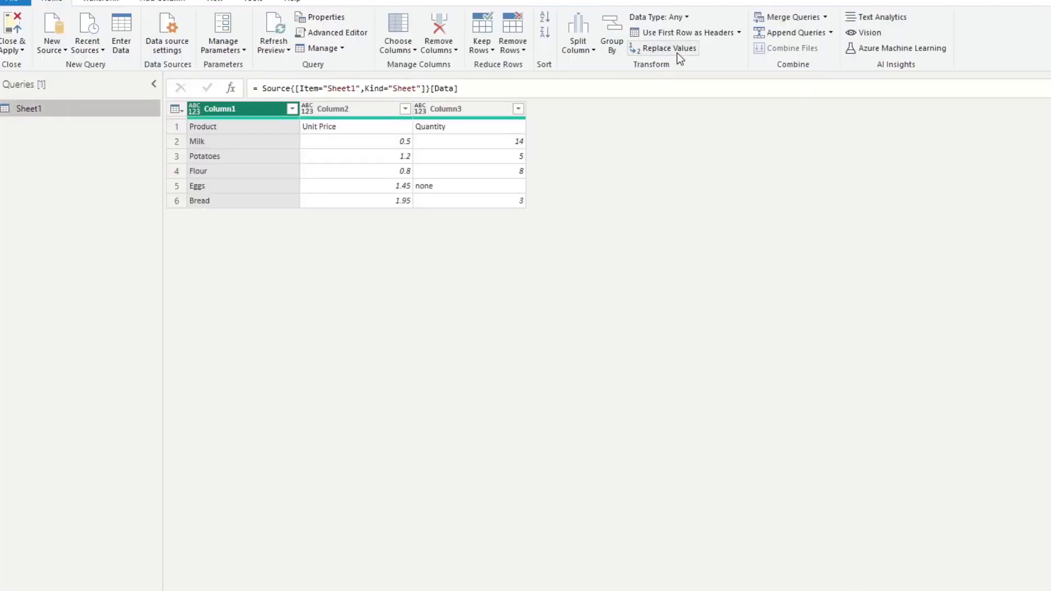
Promote Sheet1's first row to column headers (Product, Unit Price, Quantity).
click(681, 32)
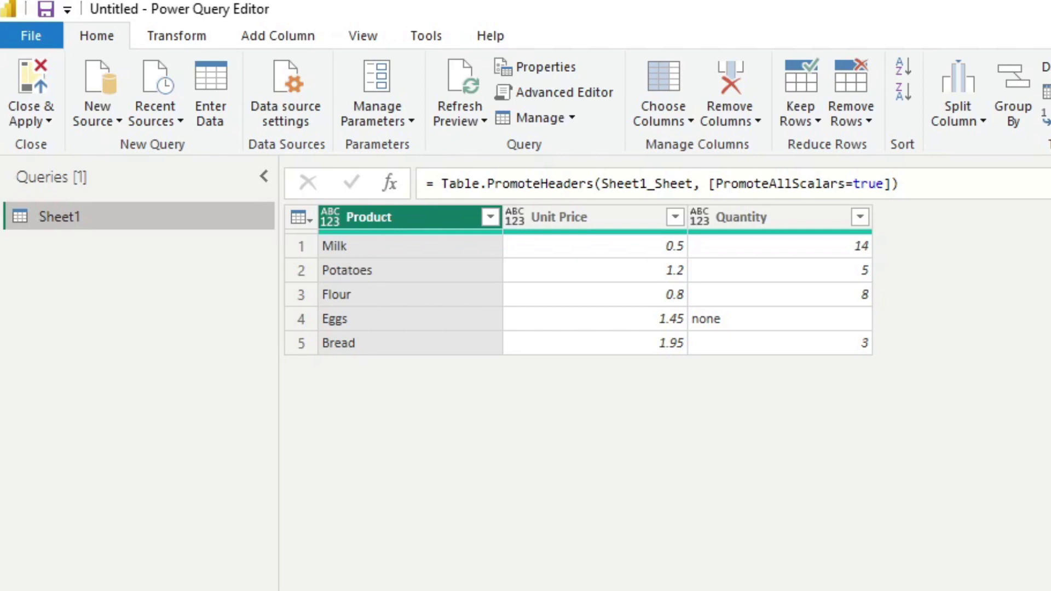
click(295, 35)
Add a custom column named 'Total Sales' with the formula [Unit Price] * [Quantity].
click(129, 85)
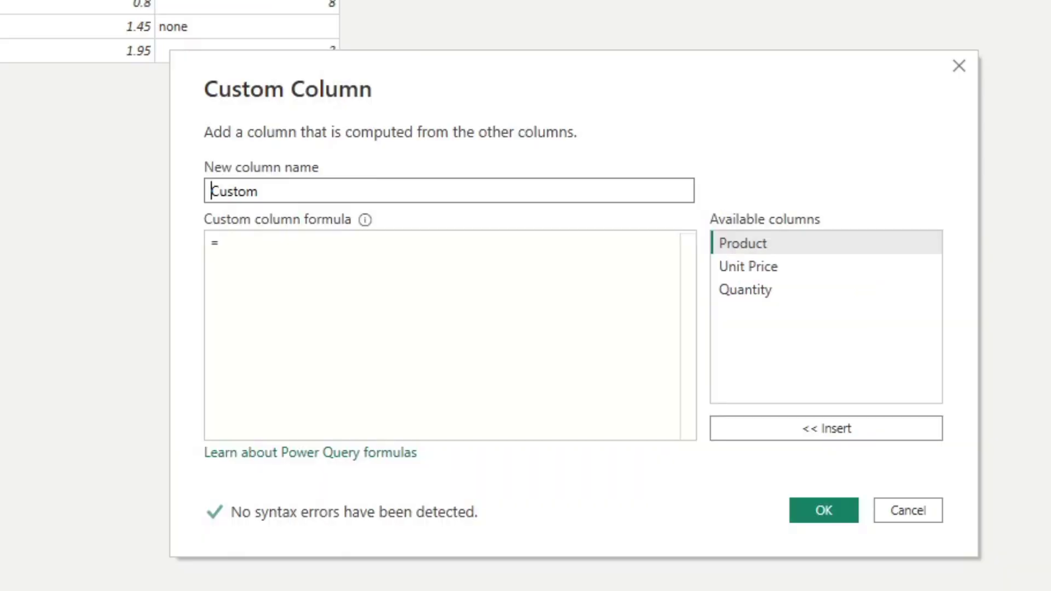
drag(852, 487, 698, 485)
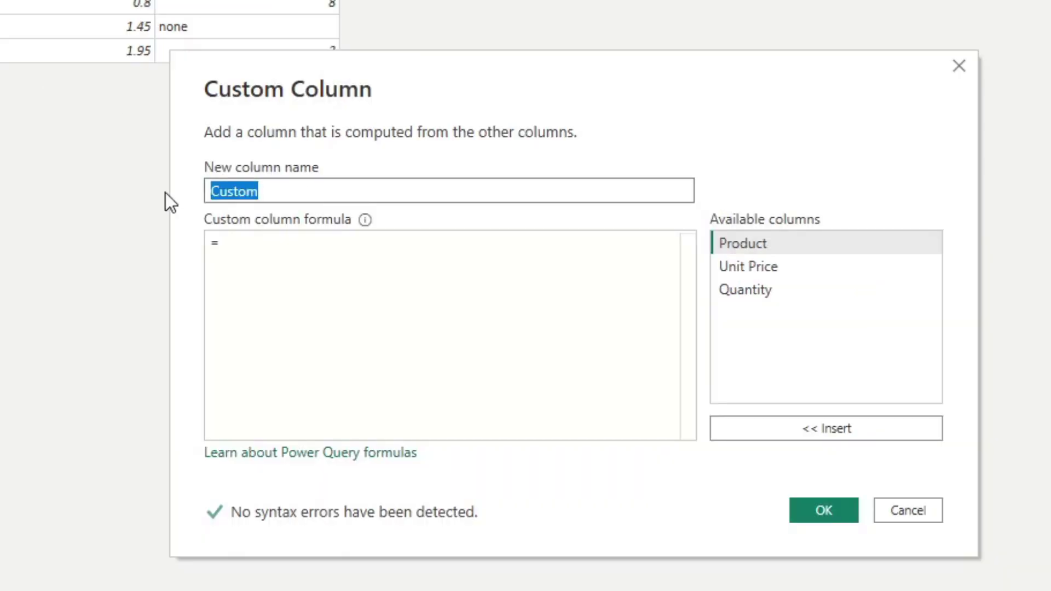
text(Total Sales)
click(331, 284)
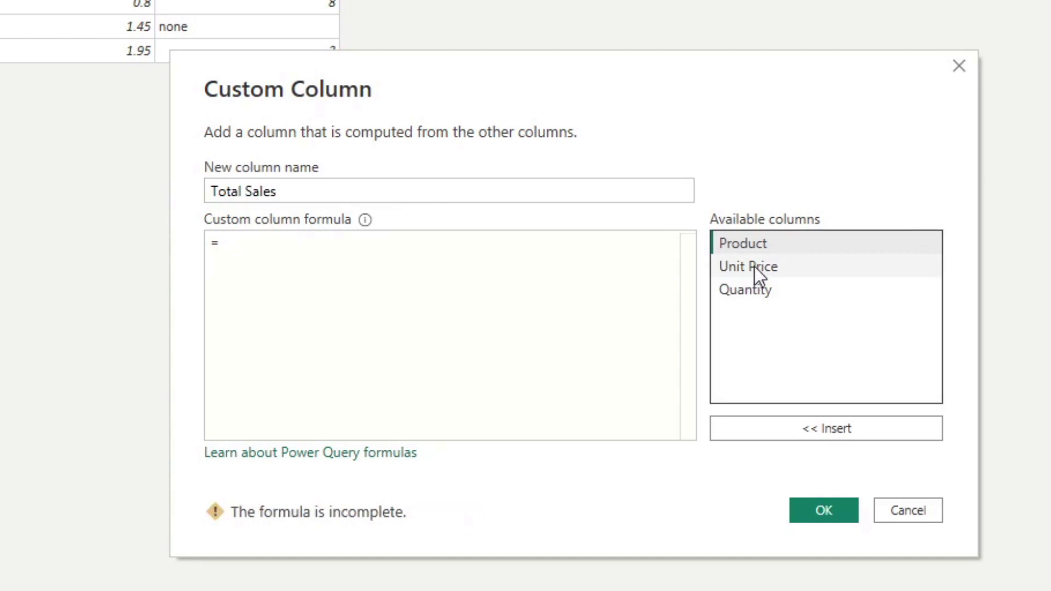
double_click(775, 267)
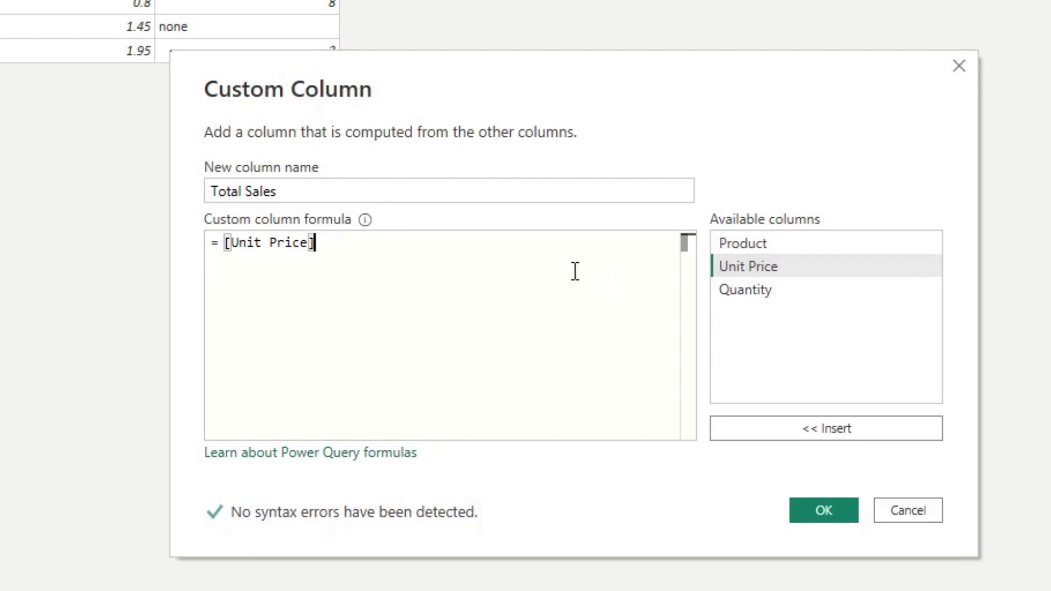
text(*)
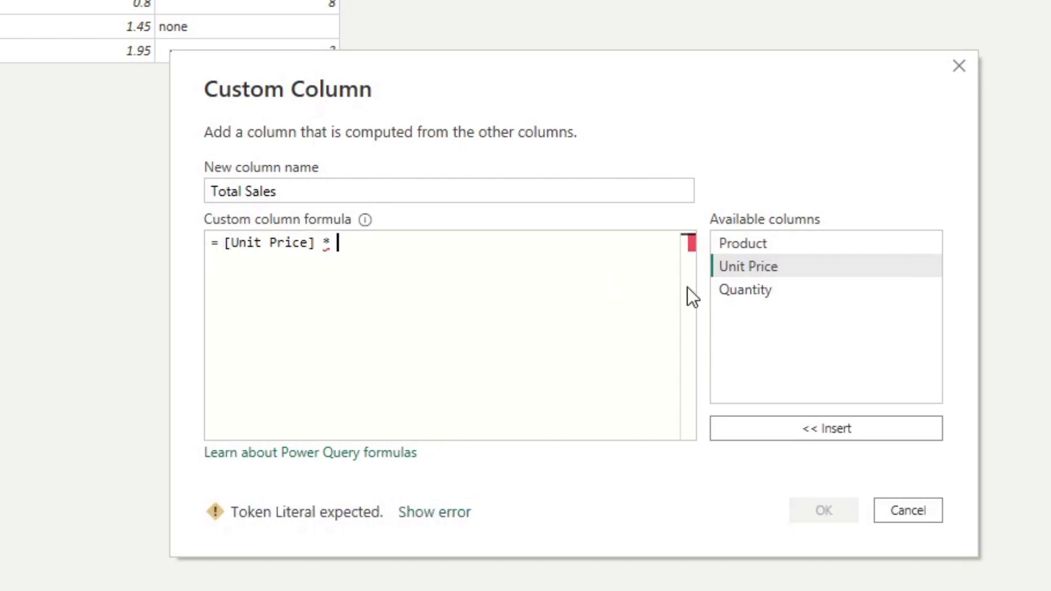
double_click(770, 292)
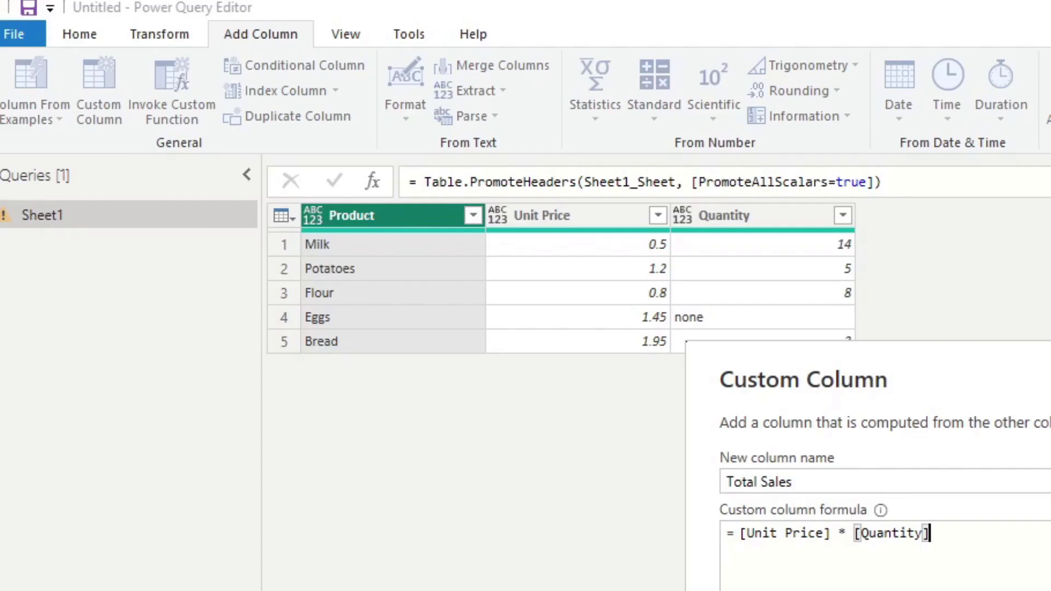
key(Return)
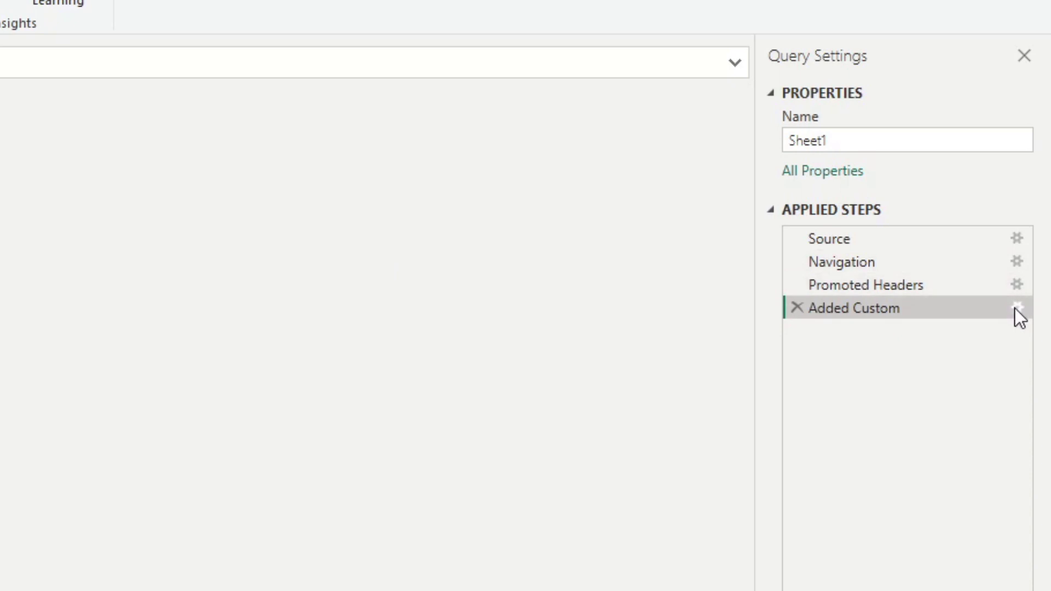
Rewrite the Total Sales formula as try [Unit Price] * [Quantity] otherwise null.
click(1016, 307)
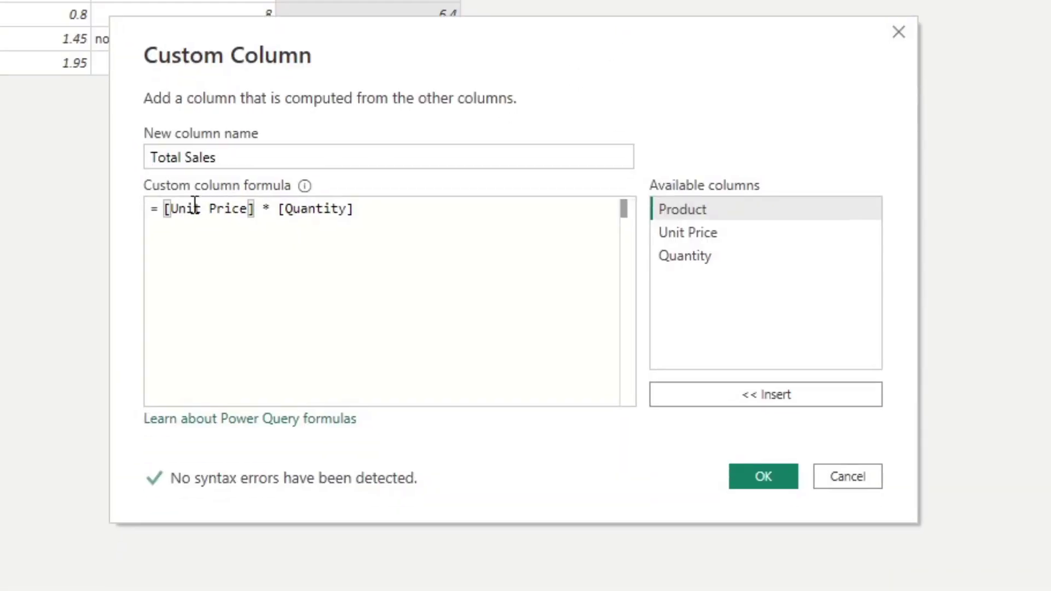
key(Left)
key(Left)
key(Left)
key(End)
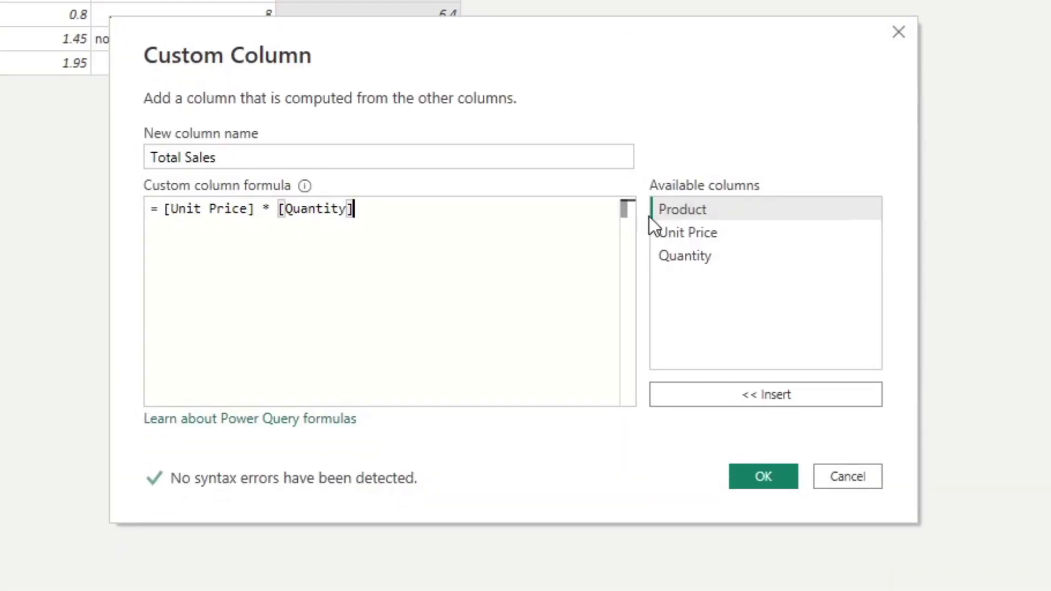
click(177, 207)
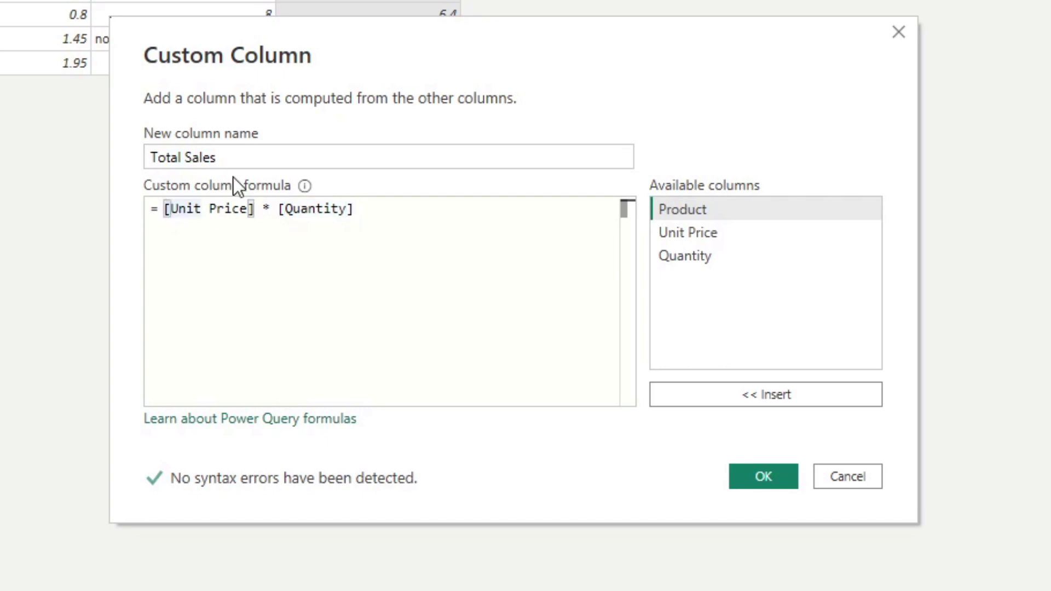
text(try)
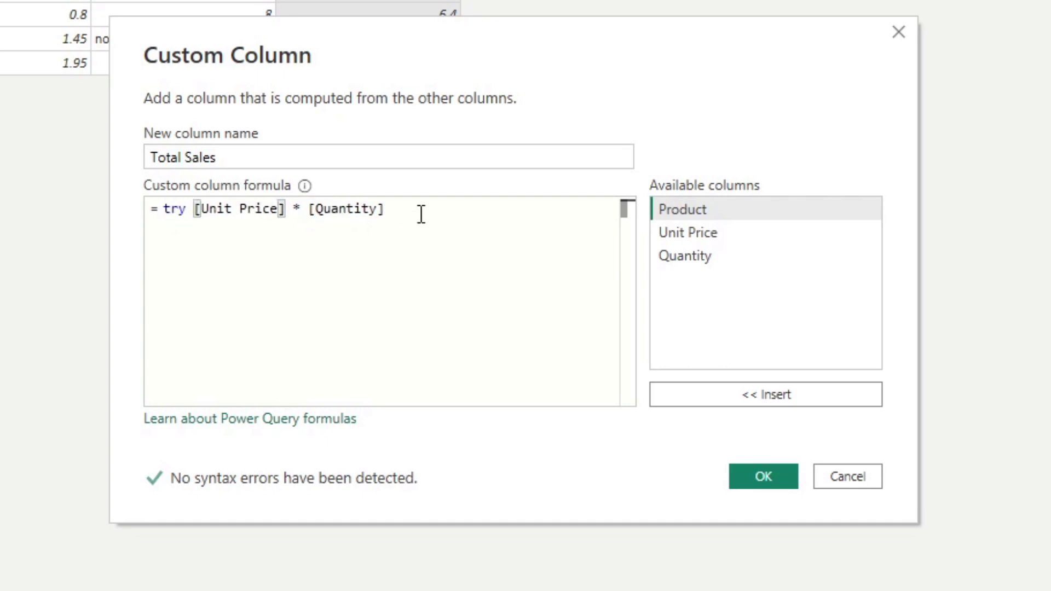
click(421, 213)
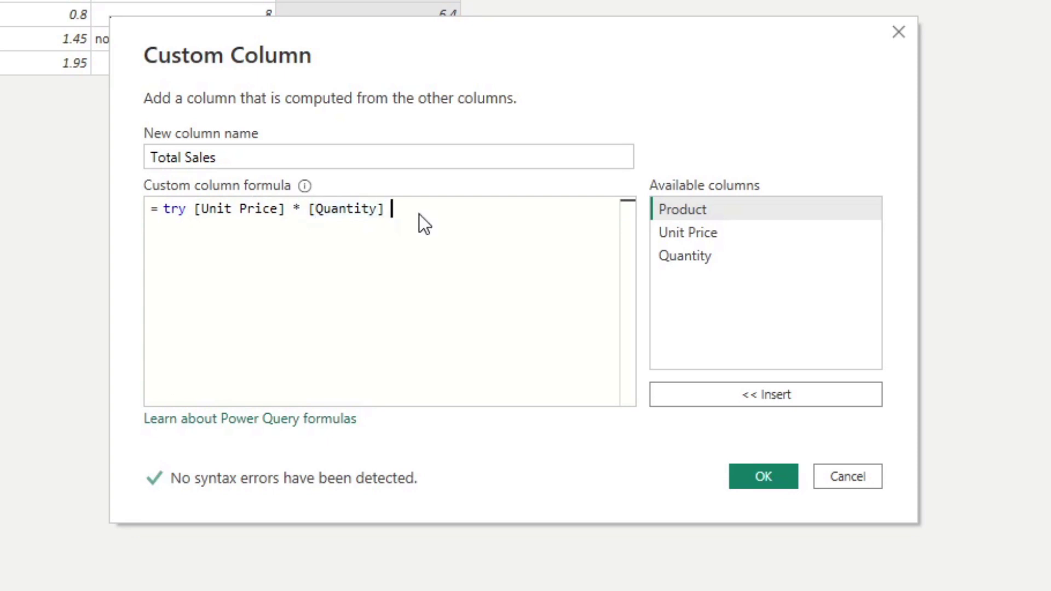
text(otherwis)
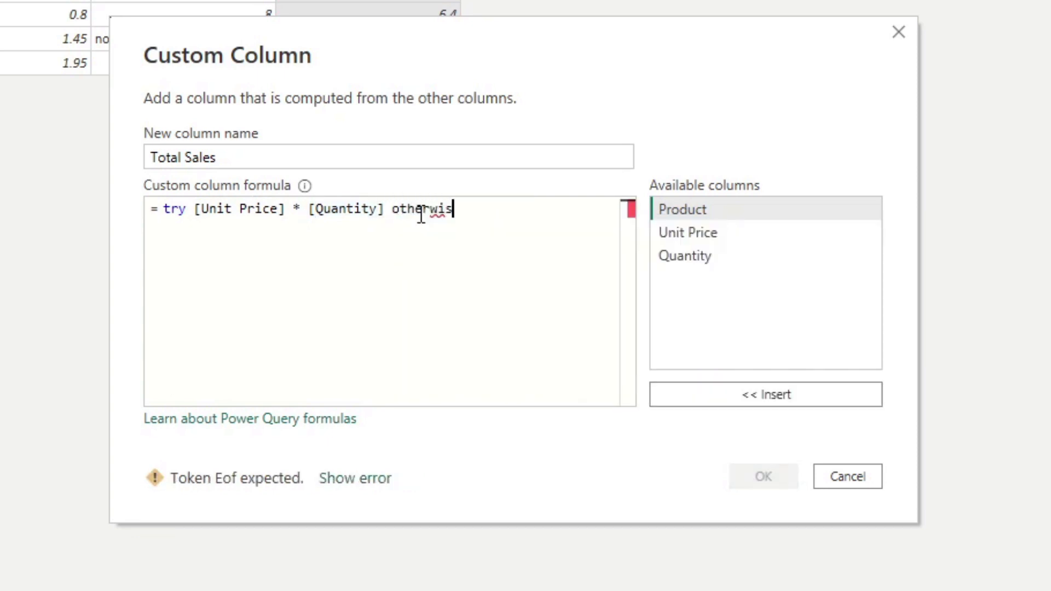
text(e nul)
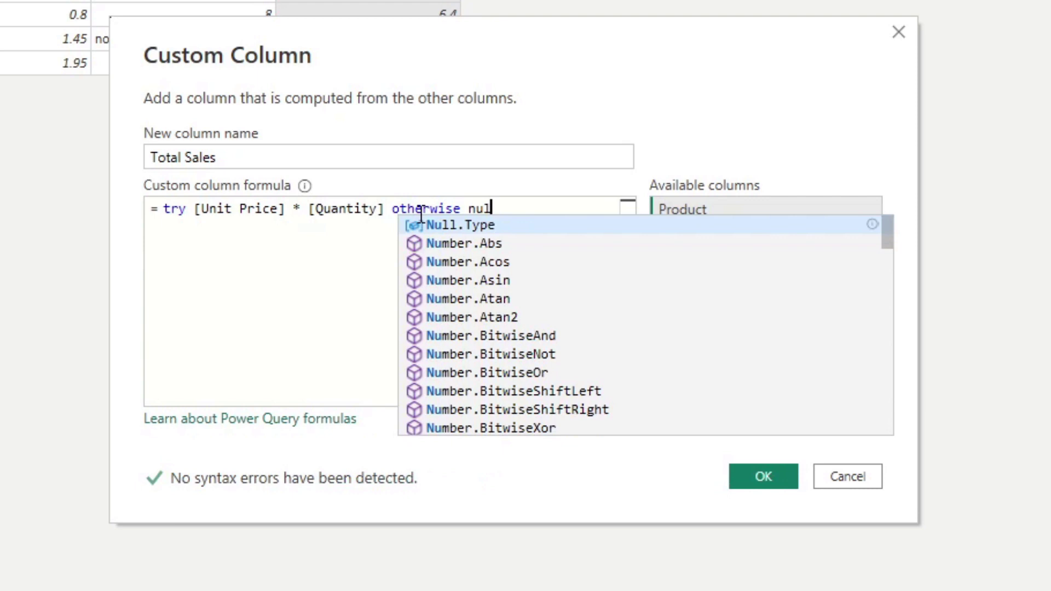
text(l)
key(Escape)
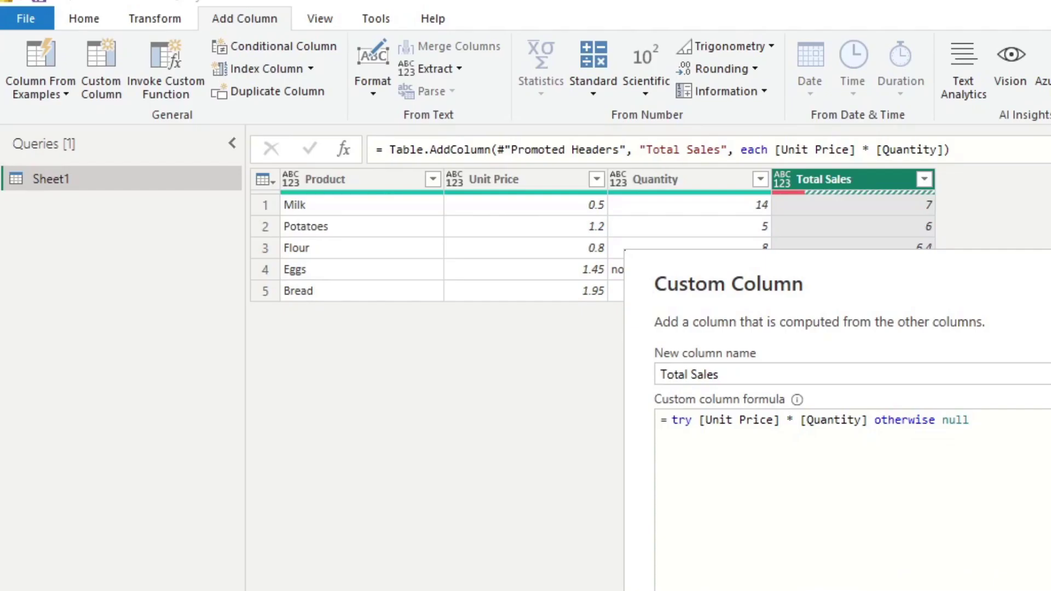
key(Return)
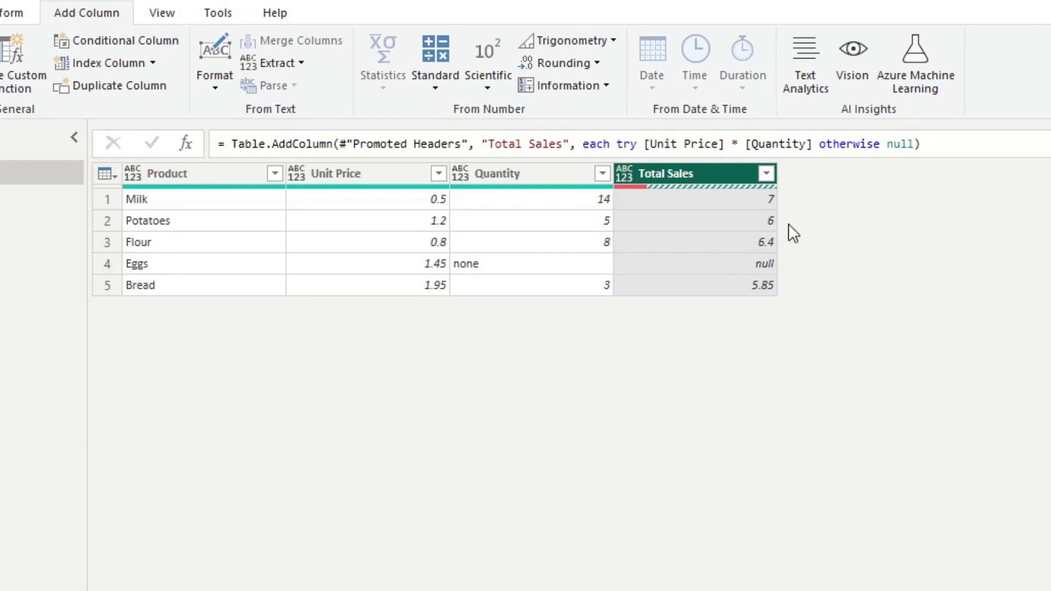
Change the Total Sales fallback value from null to 0.
click(910, 145)
double_click(909, 145)
text(0)
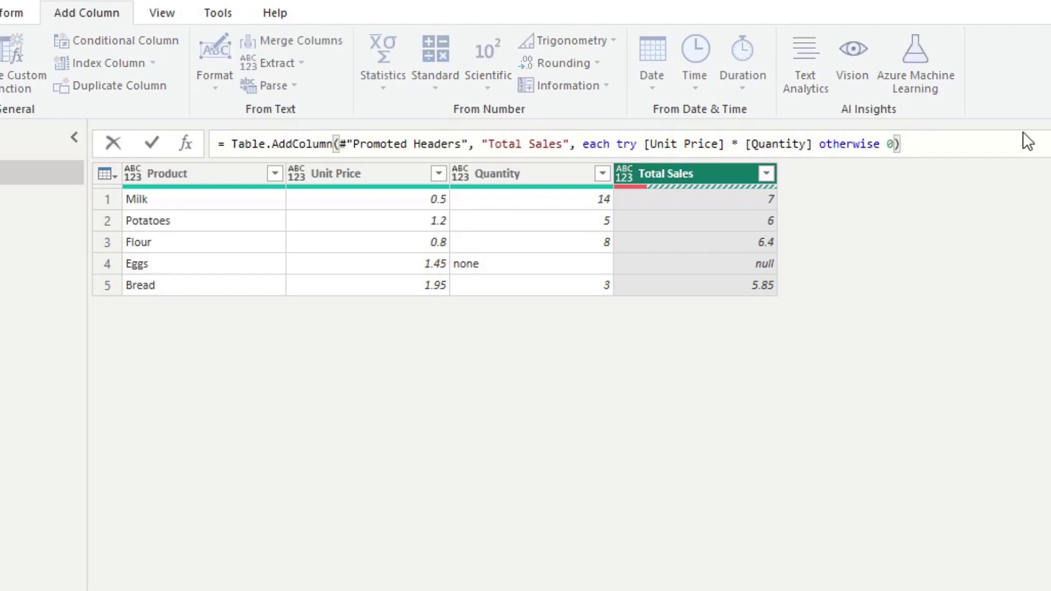
key(Return)
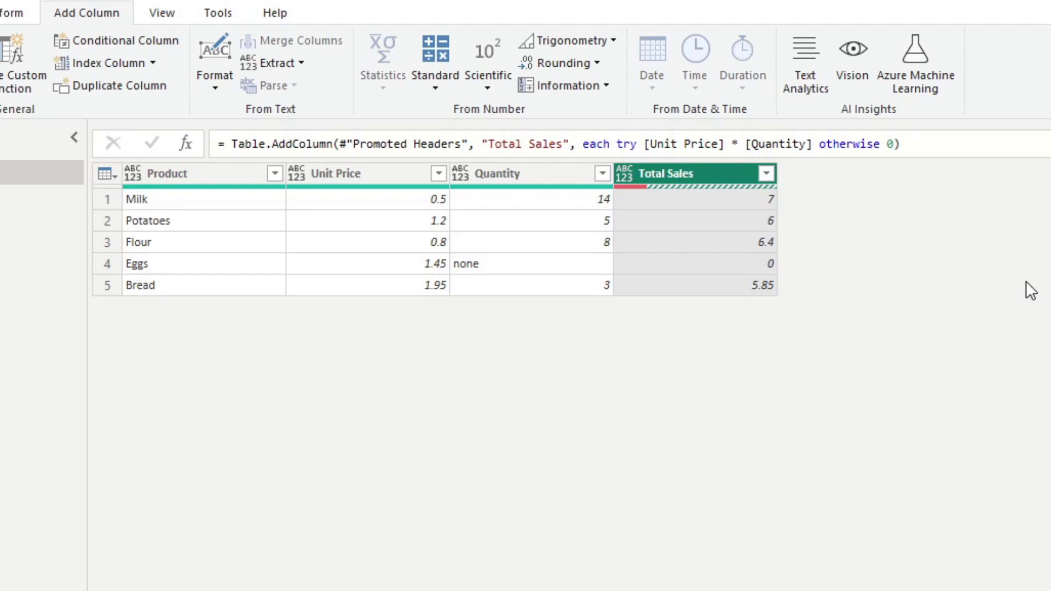
Remove the otherwise 0 fallback, leaving try [Unit Price] * [Quantity].
click(894, 144)
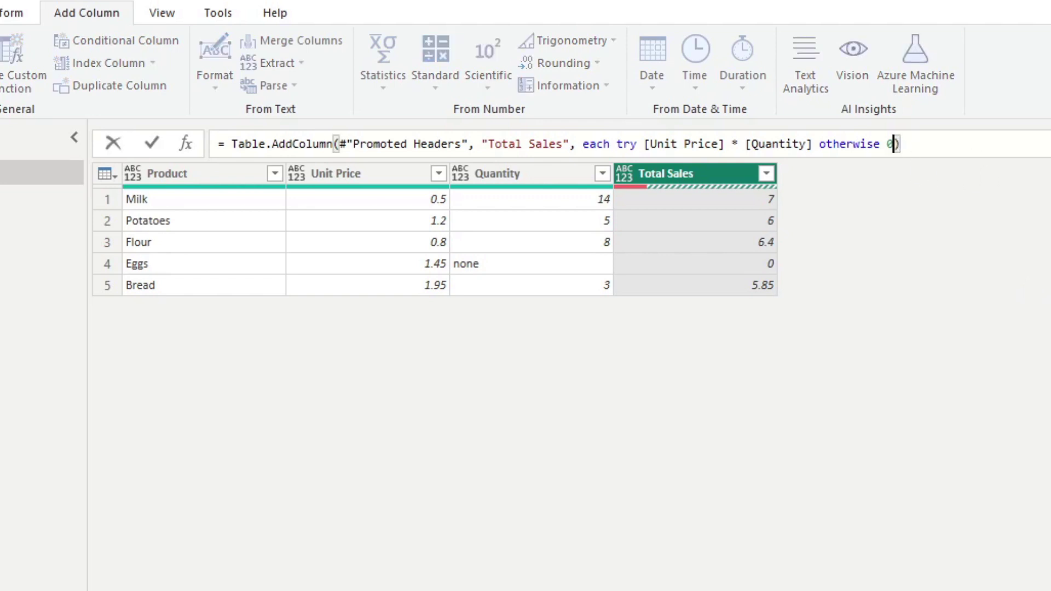
key(BackSpace)
key(BackSpace)
key(BackSpace)
key(BackSpace)
key(BackSpace)
key(BackSpace)
key(BackSpace)
key(BackSpace)
key(BackSpace)
key(BackSpace)
key(BackSpace)
key(BackSpace)
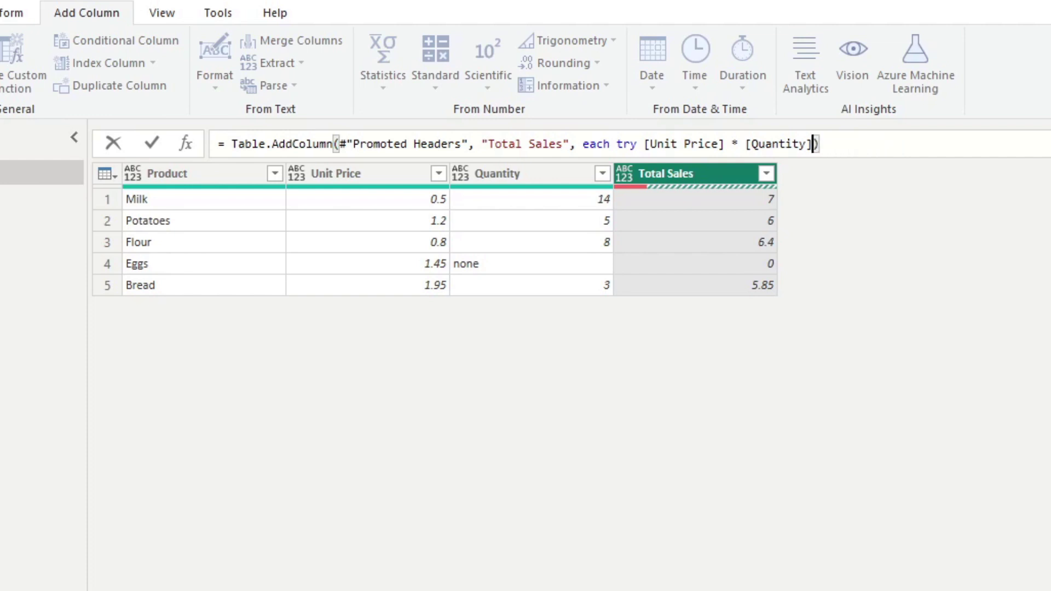
key(Return)
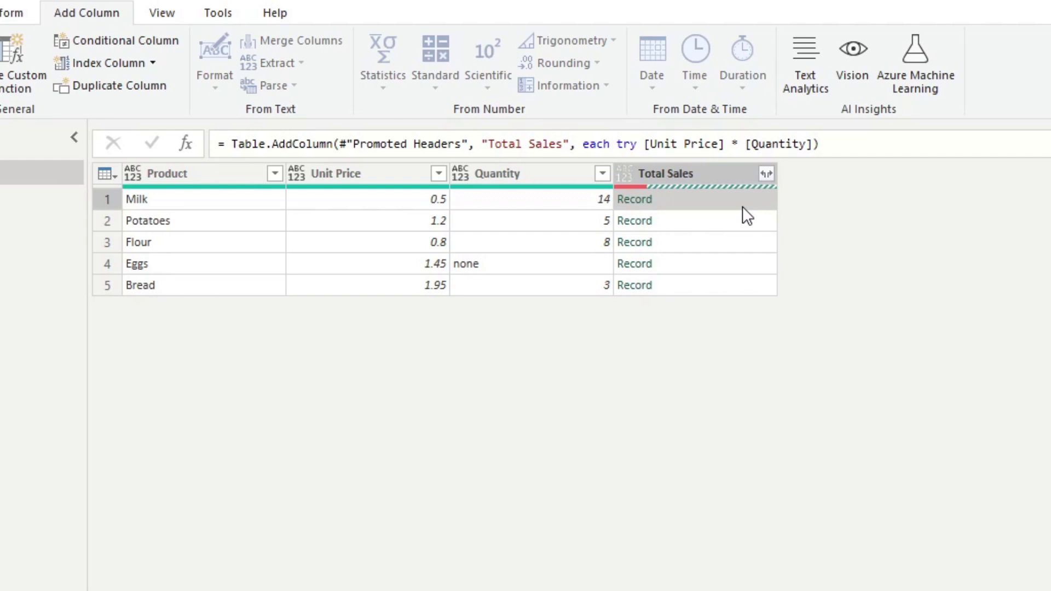
Expand Total Sales into HasError, Value and Error columns without the original-name prefix.
click(765, 174)
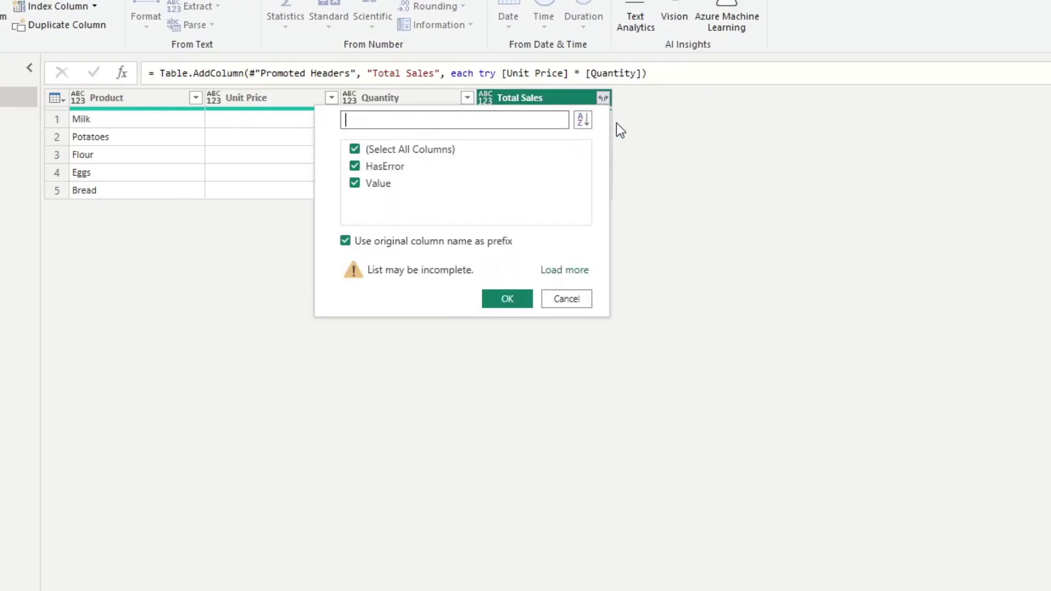
click(566, 271)
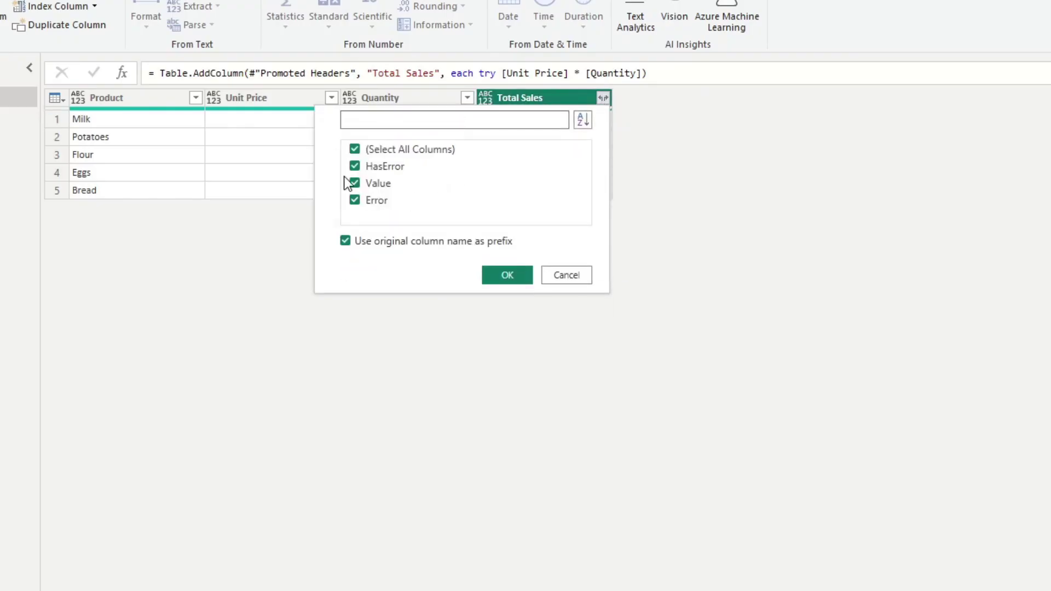
click(441, 241)
click(504, 275)
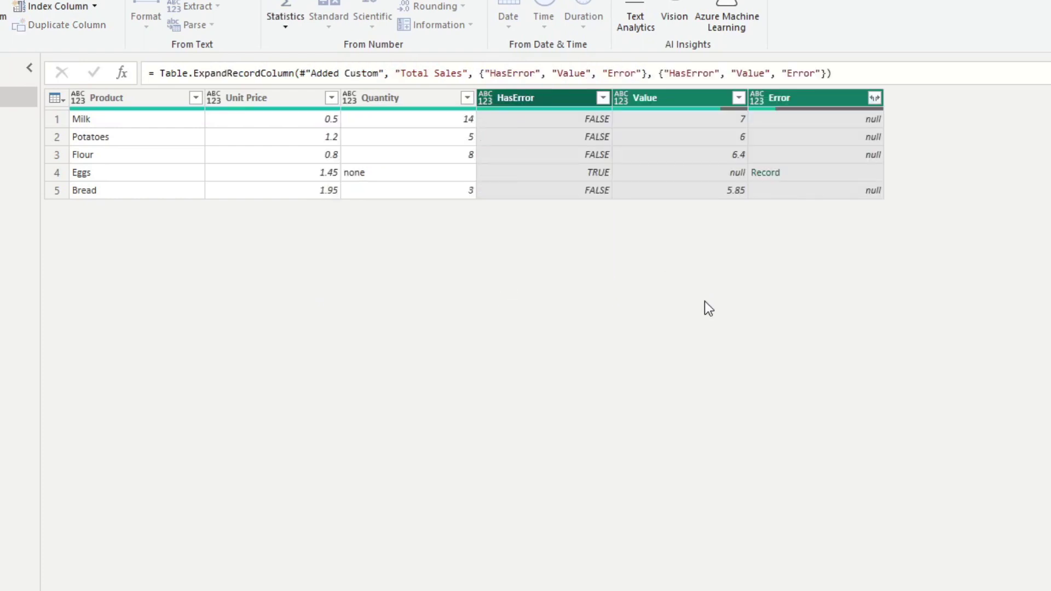
Inspect the Eggs row's TRUE HasError flag, null Value and Error Record.
click(605, 154)
click(563, 172)
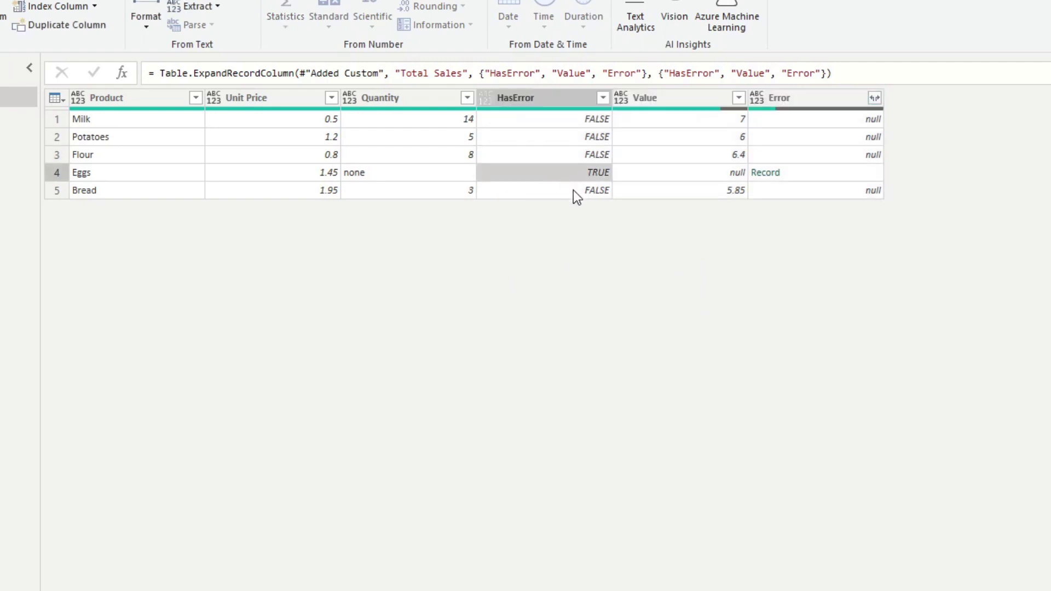
click(671, 186)
click(703, 172)
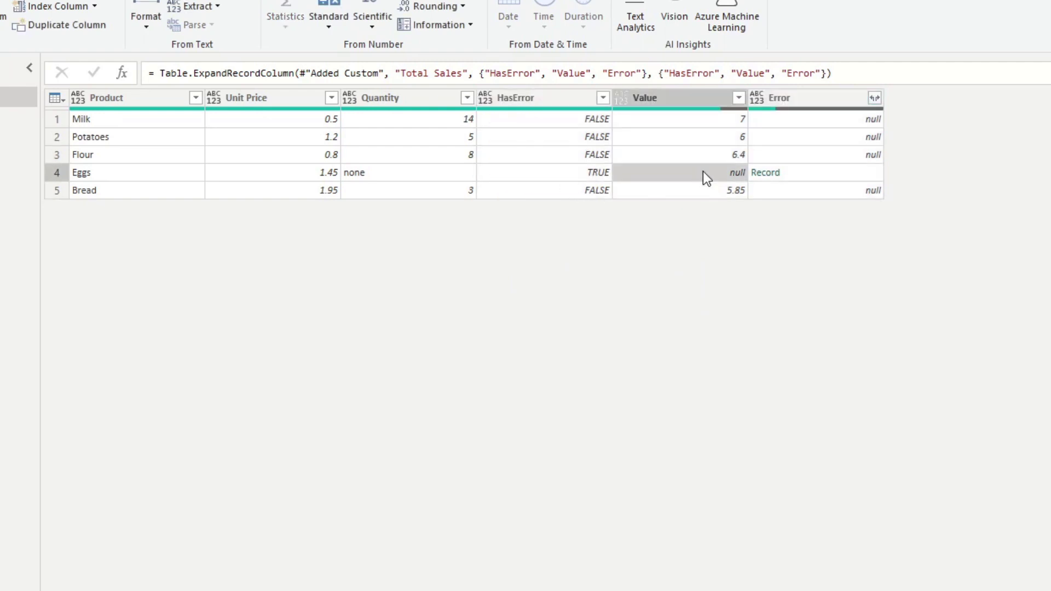
click(819, 172)
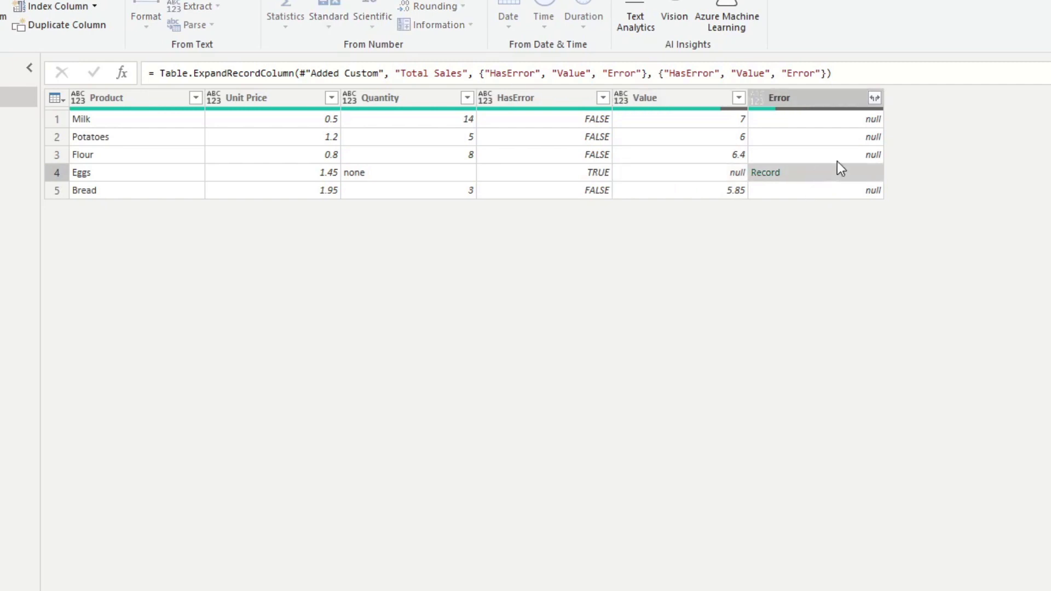
Expand Error into Reason, Message and Detail, then read Eggs' Number-times-Text error message.
click(875, 97)
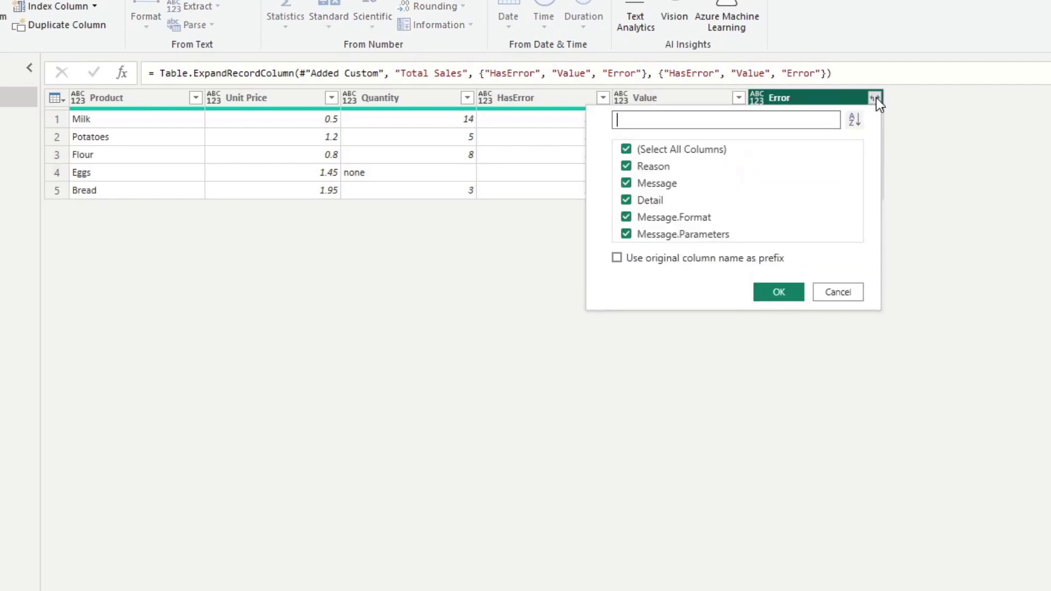
click(701, 150)
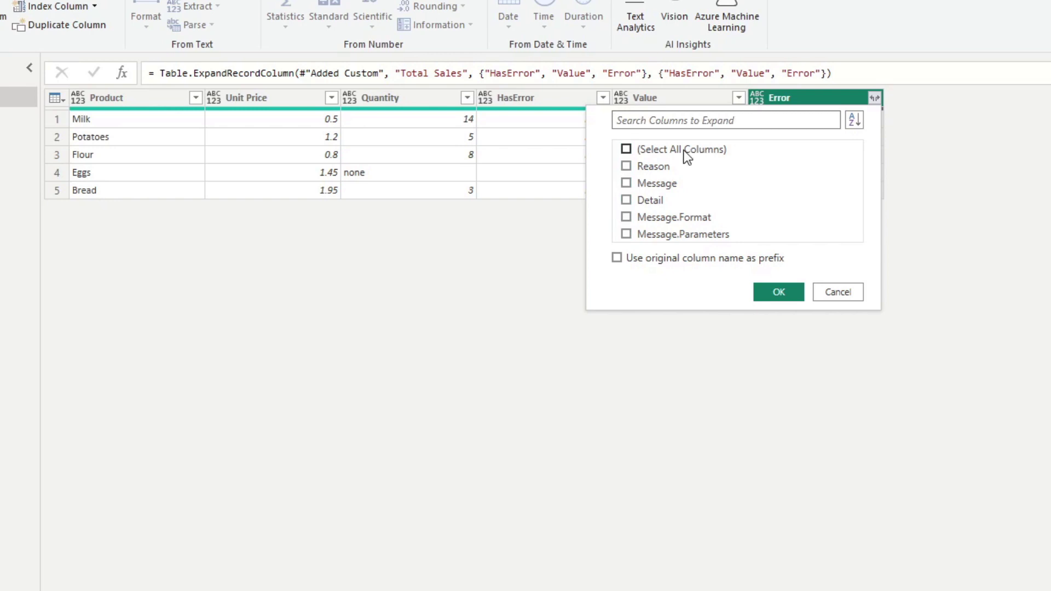
click(684, 152)
click(777, 287)
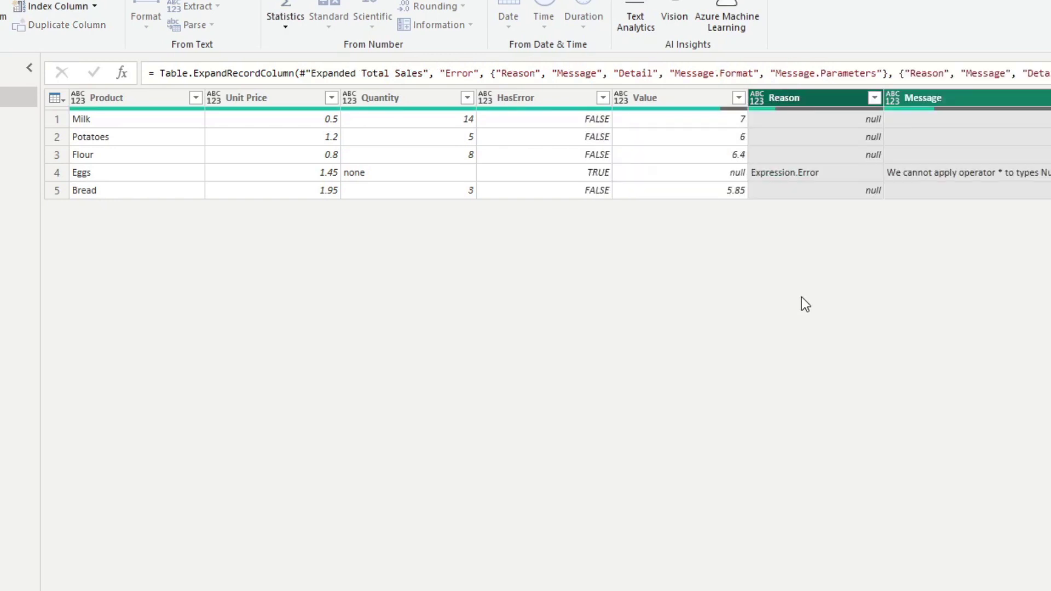
click(904, 190)
click(944, 172)
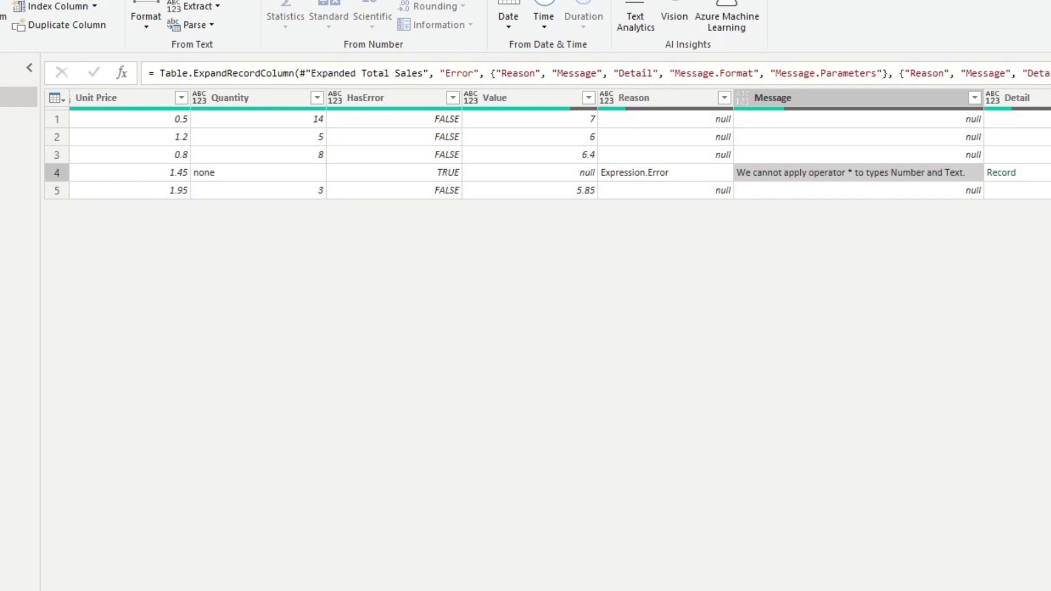
Delete the Expanded Error, Expanded Total Sales and Added Custom steps, then Close & Apply.
click(757, 333)
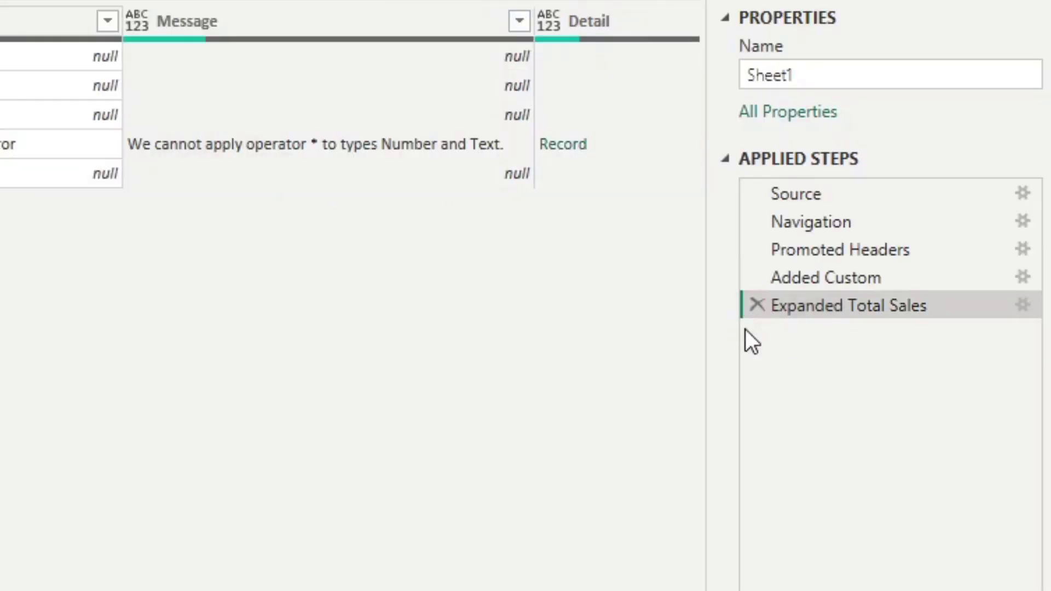
click(756, 306)
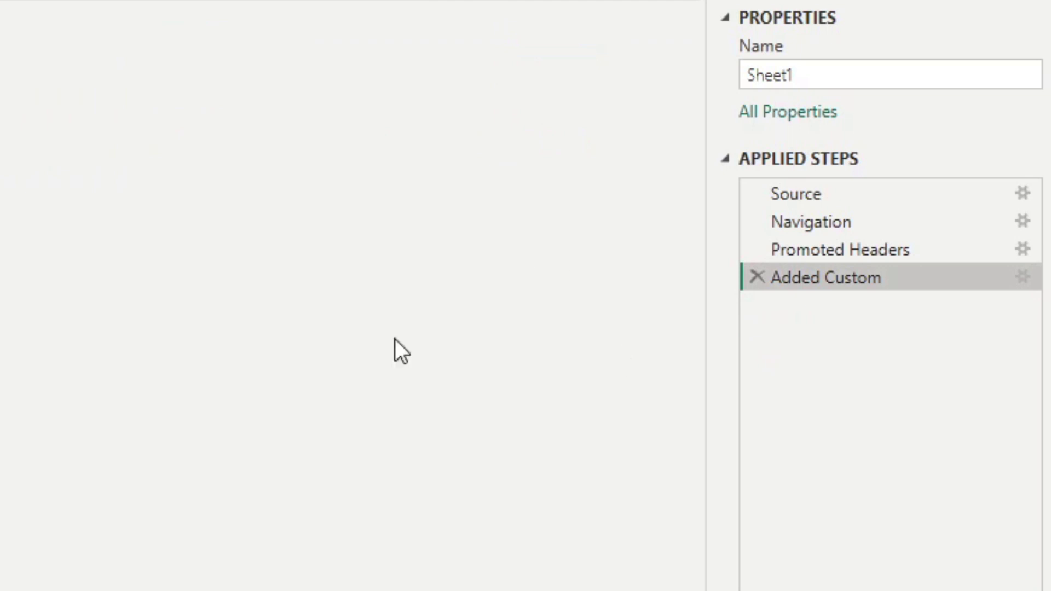
click(756, 278)
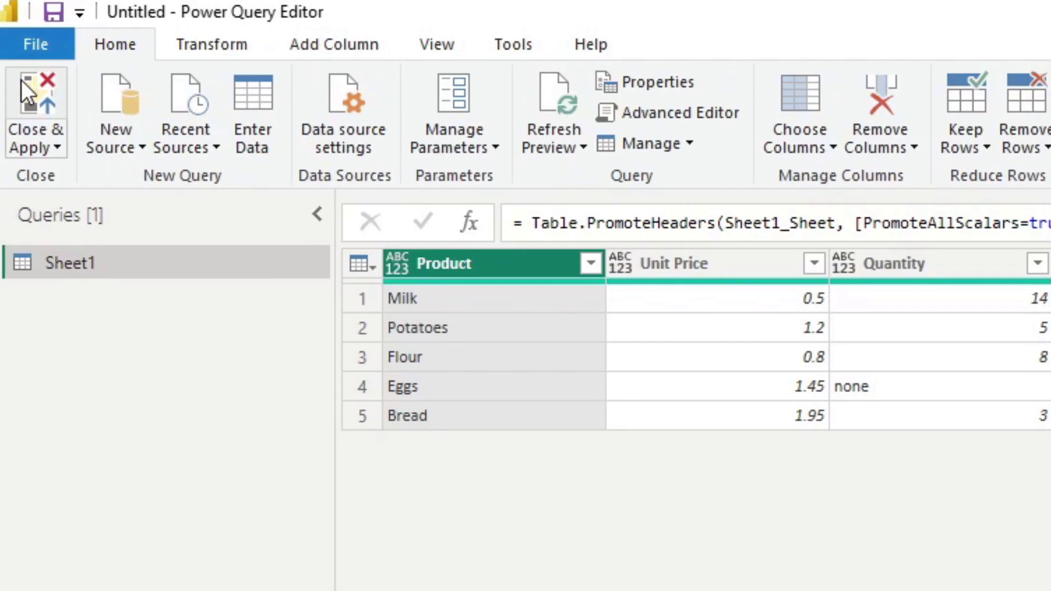
click(21, 79)
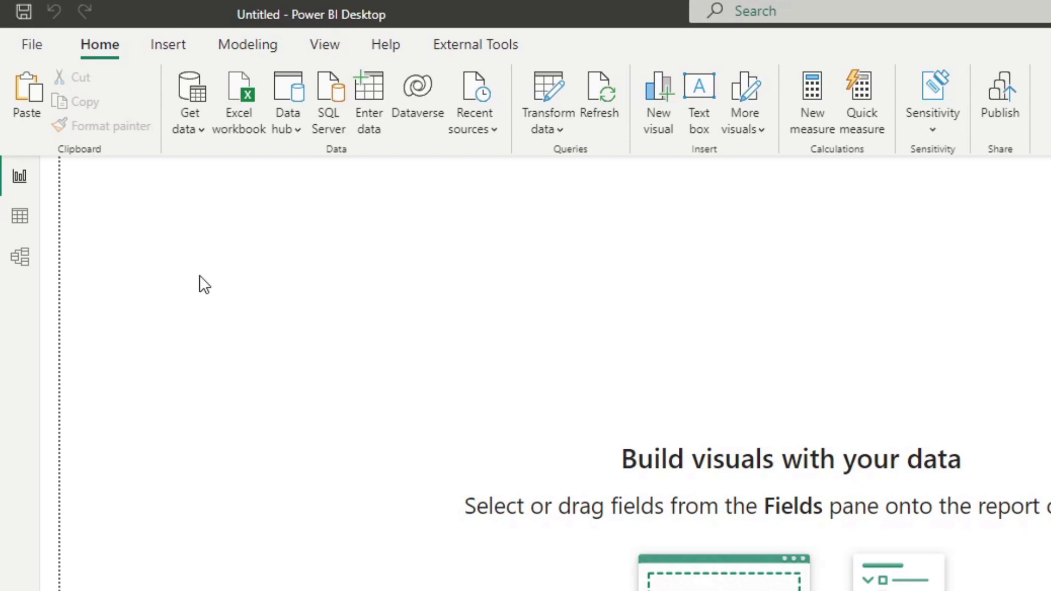
In Data view, create the calculated column Total Sales = Sheet1[Quantity].
click(21, 219)
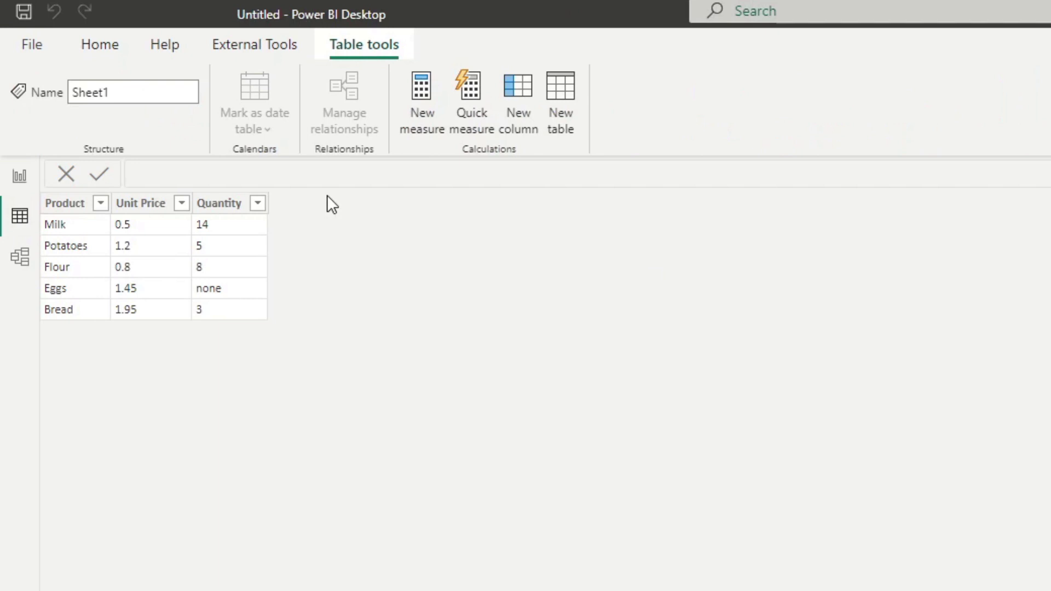
click(525, 103)
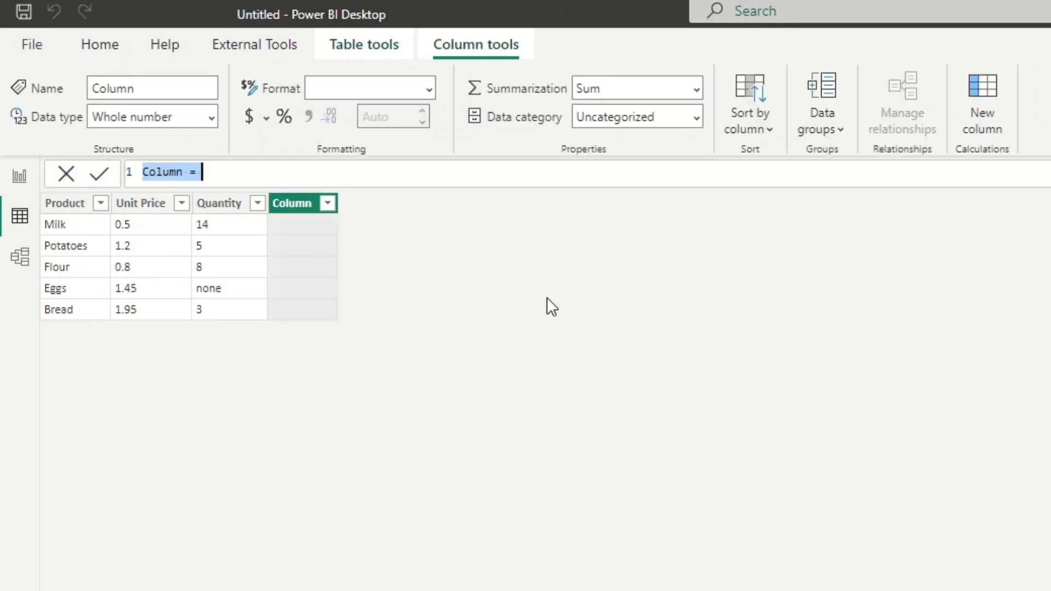
text(Total Sales = )
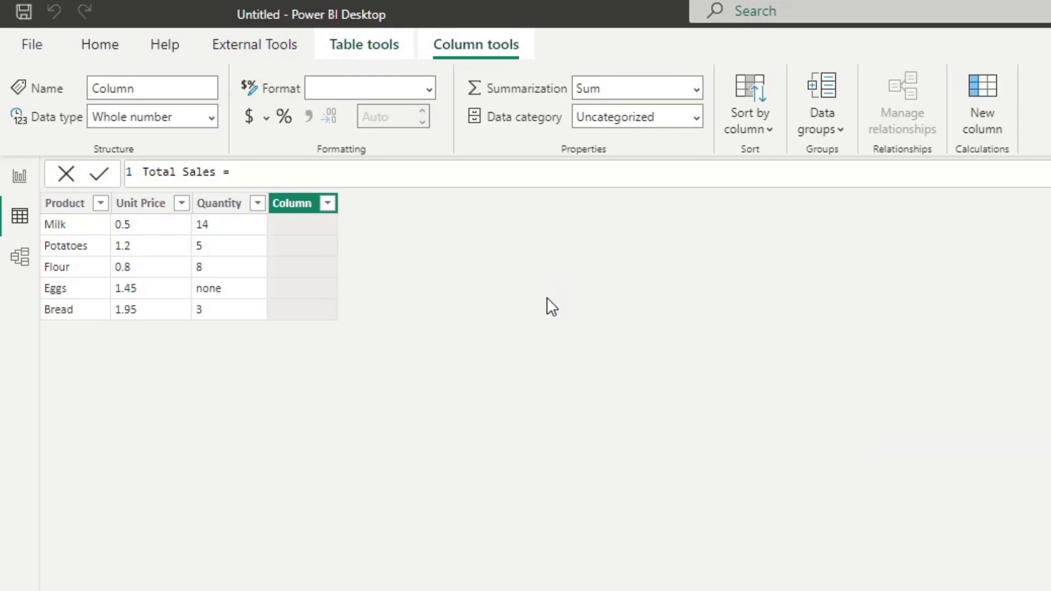
text(Qunat)
key(BackSpace)
key(BackSpace)
key(BackSpace)
text(ant)
key(Tab)
key(Return)
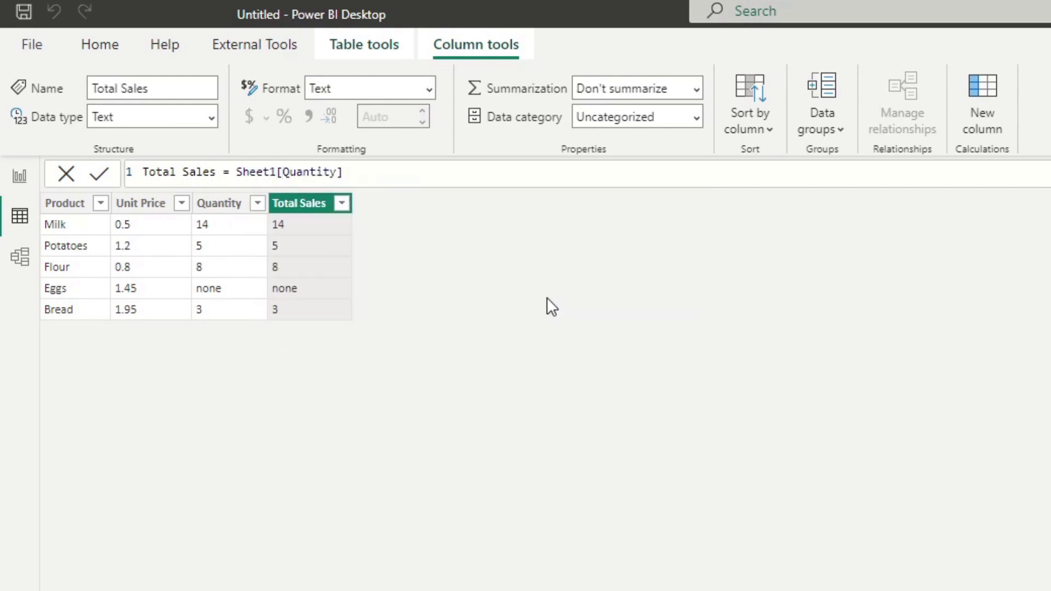
Change the Total Sales formula to CONVERT(Sheet1[Quantity], INTEGER).
click(236, 175)
text(CONVERT)
key(Tab)
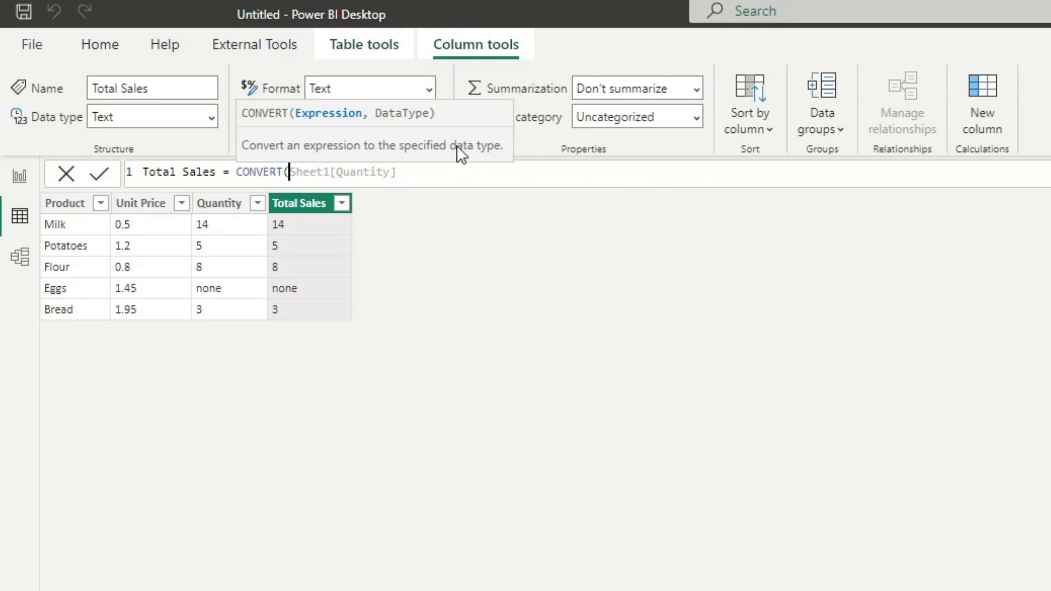
click(485, 177)
text(,)
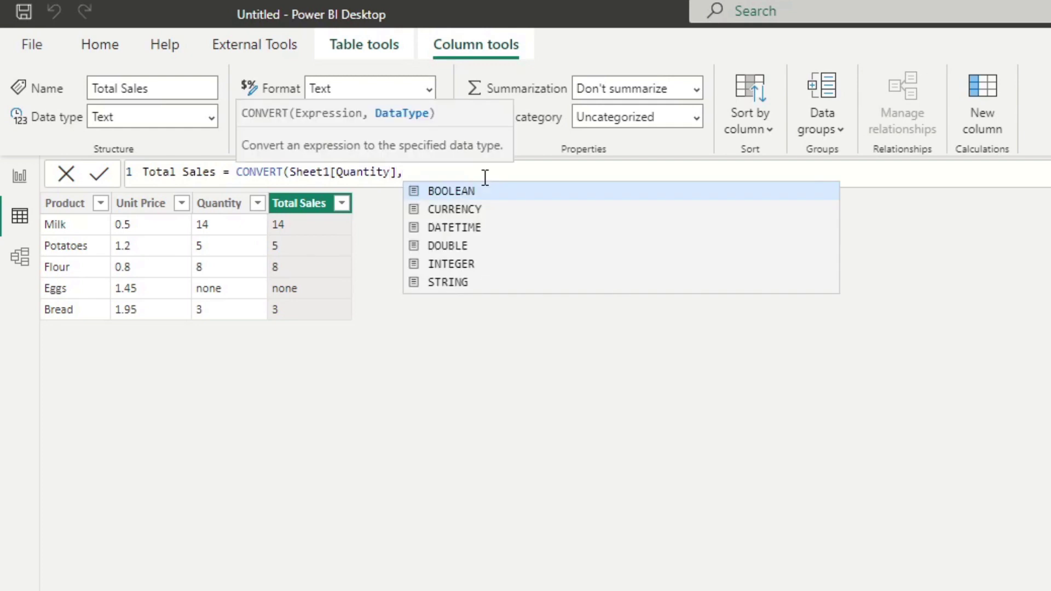
key(Down)
key(Down)
key(Down)
key(Down)
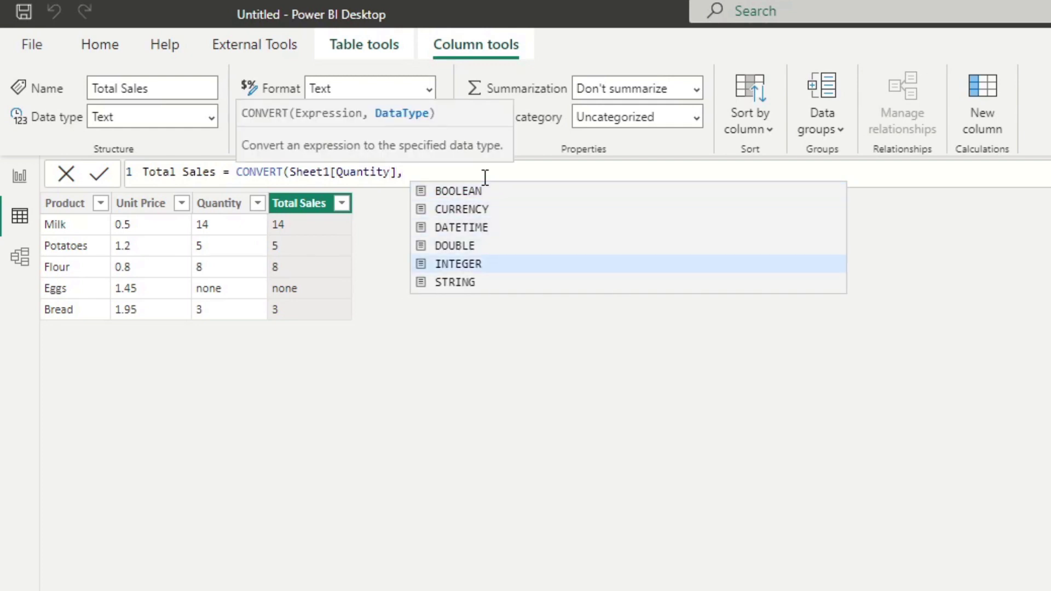
text(INTEGER))
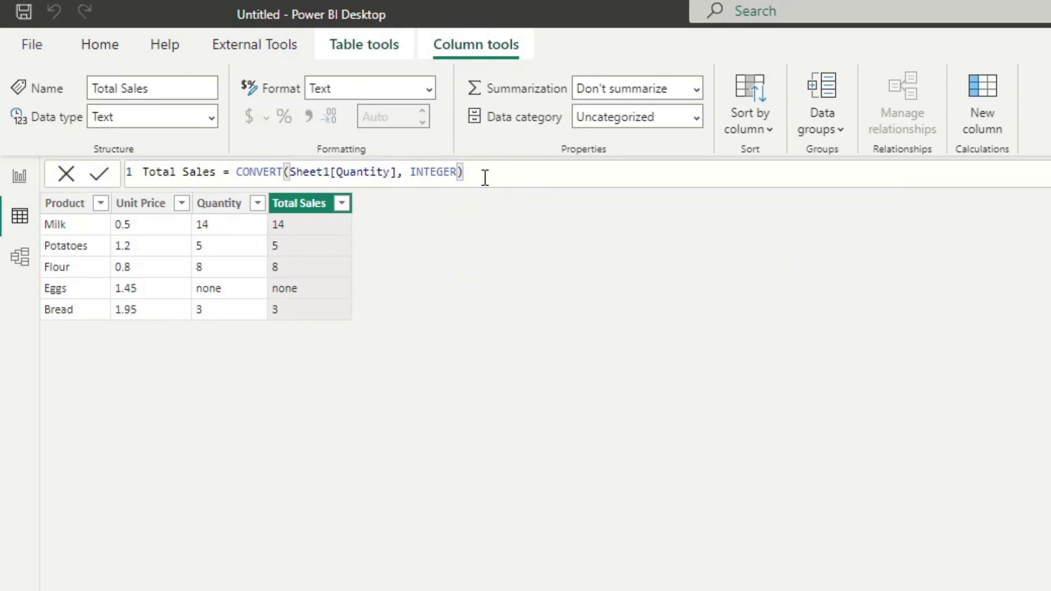
key(Return)
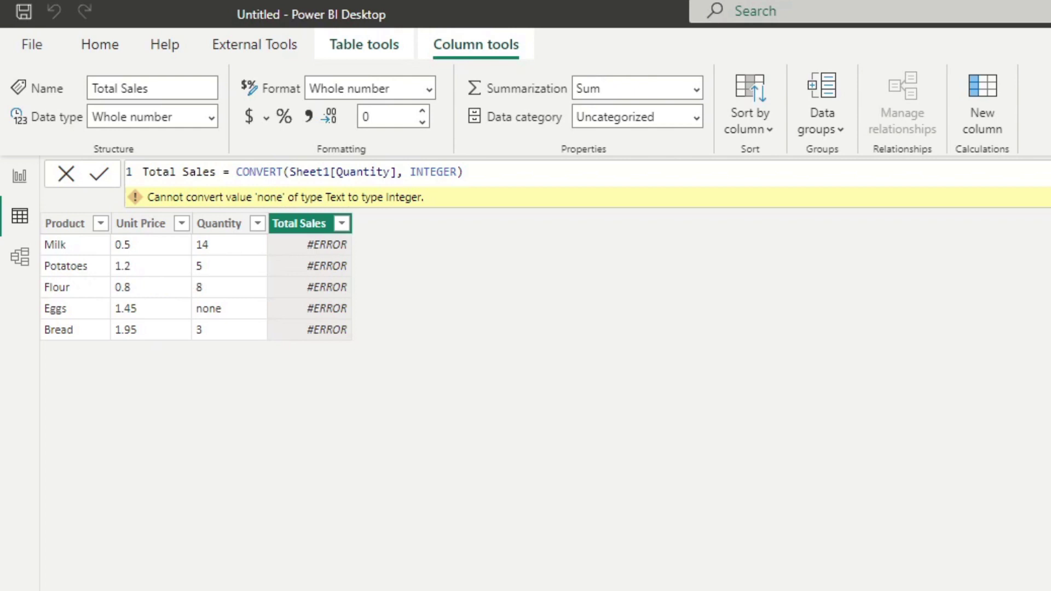
Wrap the conversion as IFERROR(CONVERT(Sheet1[Quantity], INTEGER), 0) in the Total Sales formula.
click(236, 172)
text(IFERR)
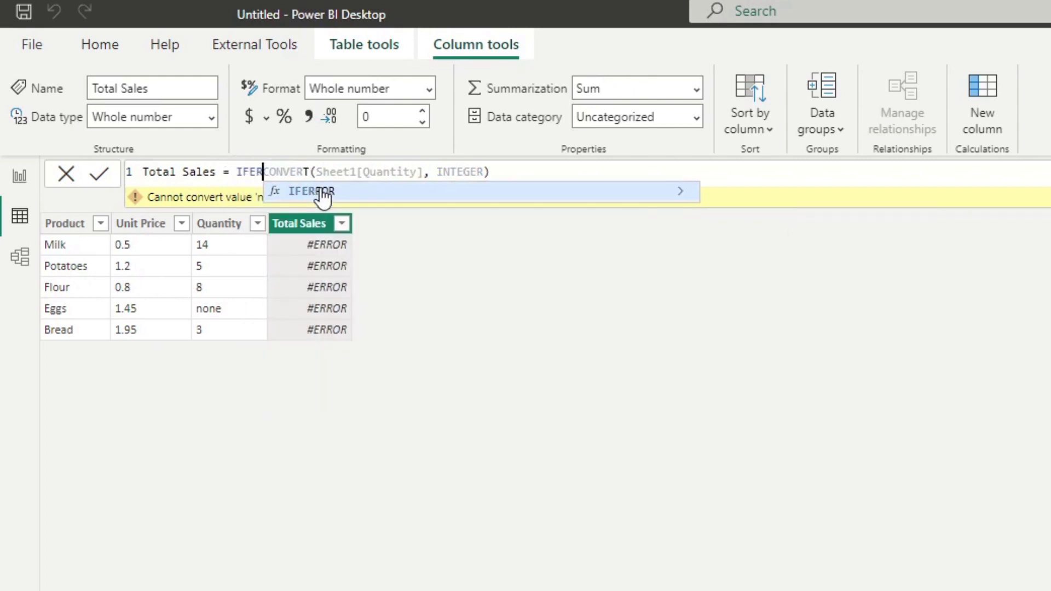
click(321, 192)
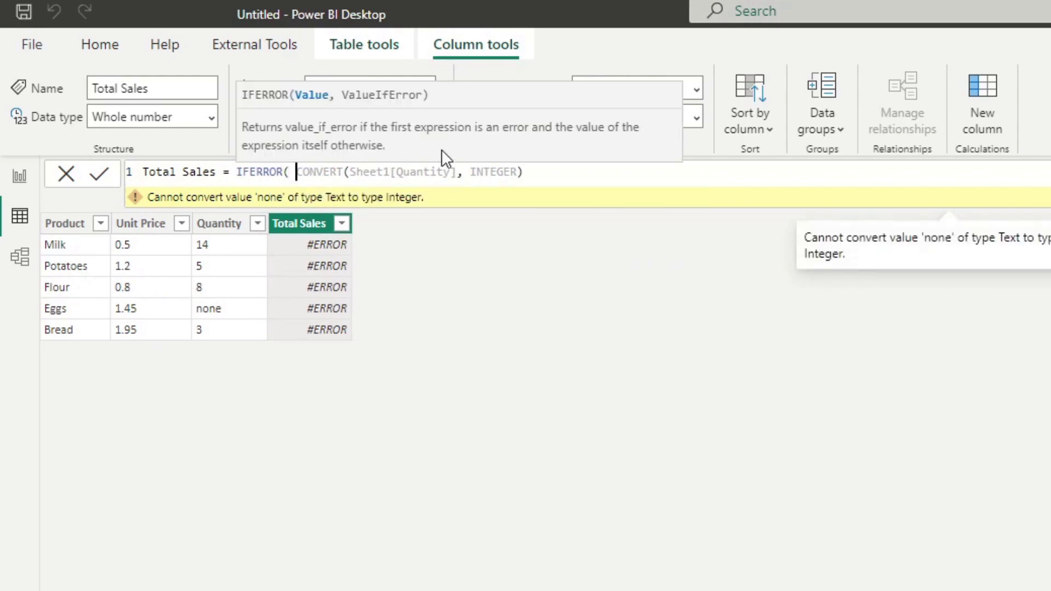
key(End)
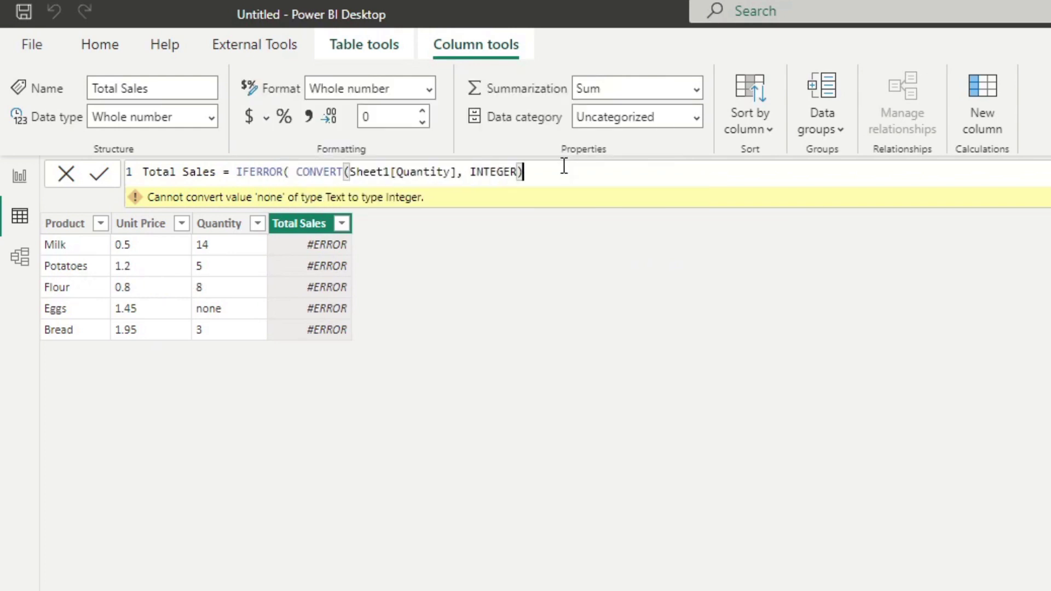
text(, )
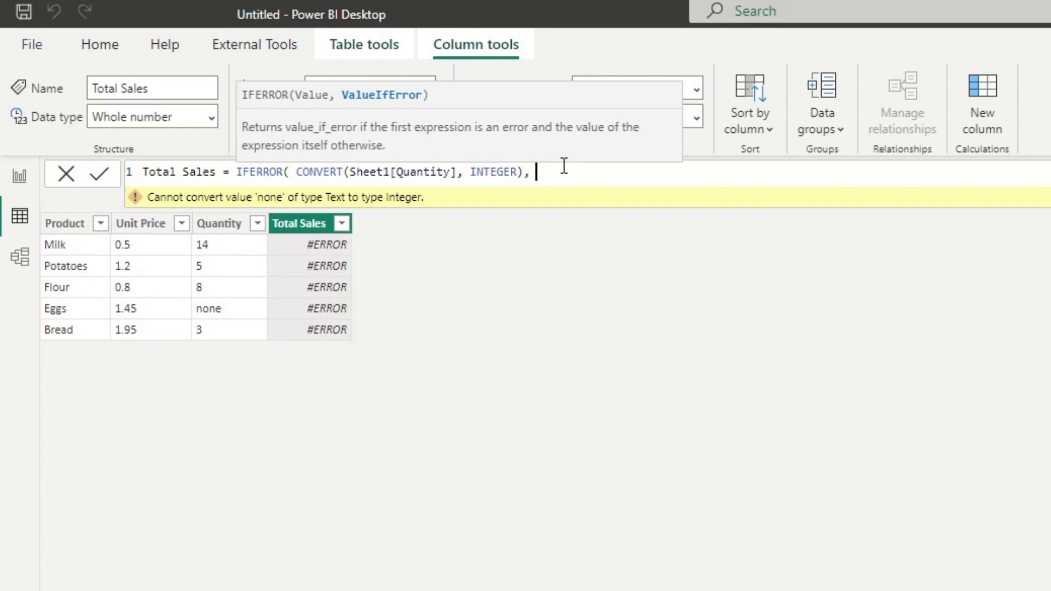
text(0))
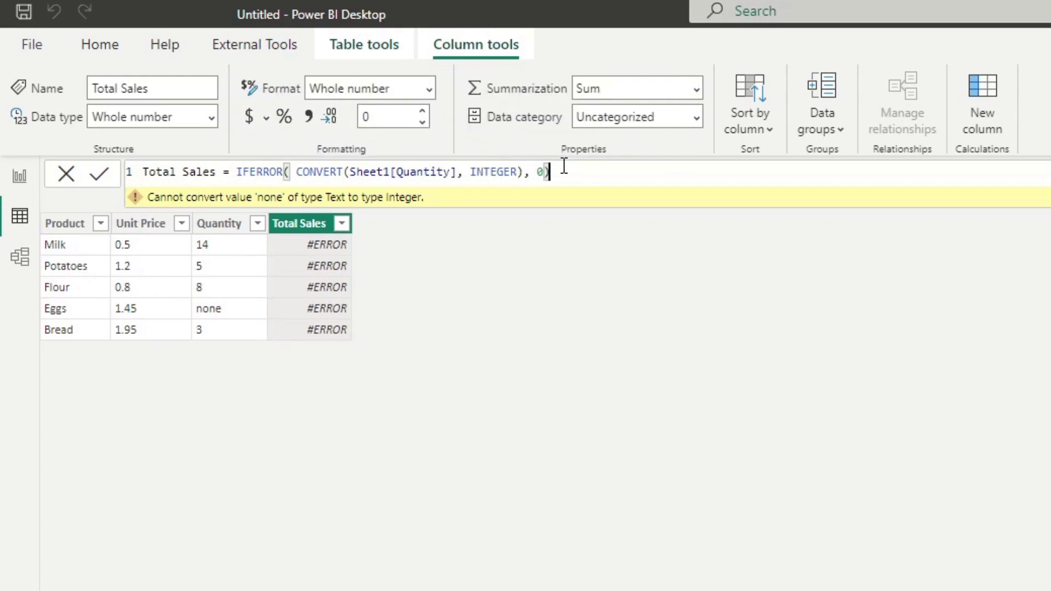
key(Return)
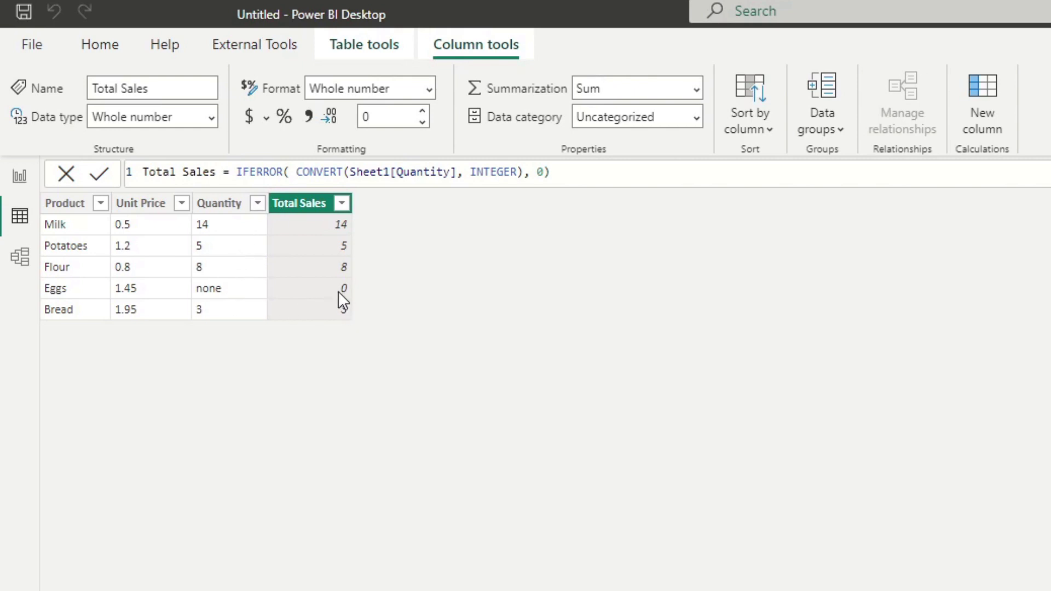
Check that Eggs now shows 0 by comparing Quantity against Total Sales values.
click(275, 279)
click(259, 277)
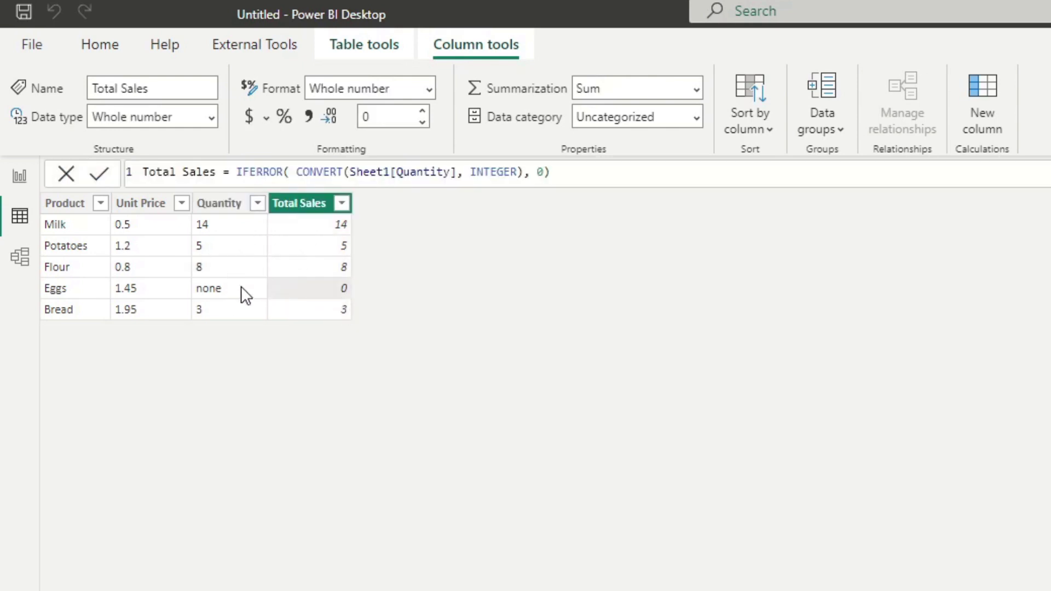
click(296, 290)
click(244, 293)
click(308, 288)
Append * Sheet1[Unit Price] to the formula, giving Total Sales of 7, 6, 6, 0, 6.
click(590, 175)
text(*)
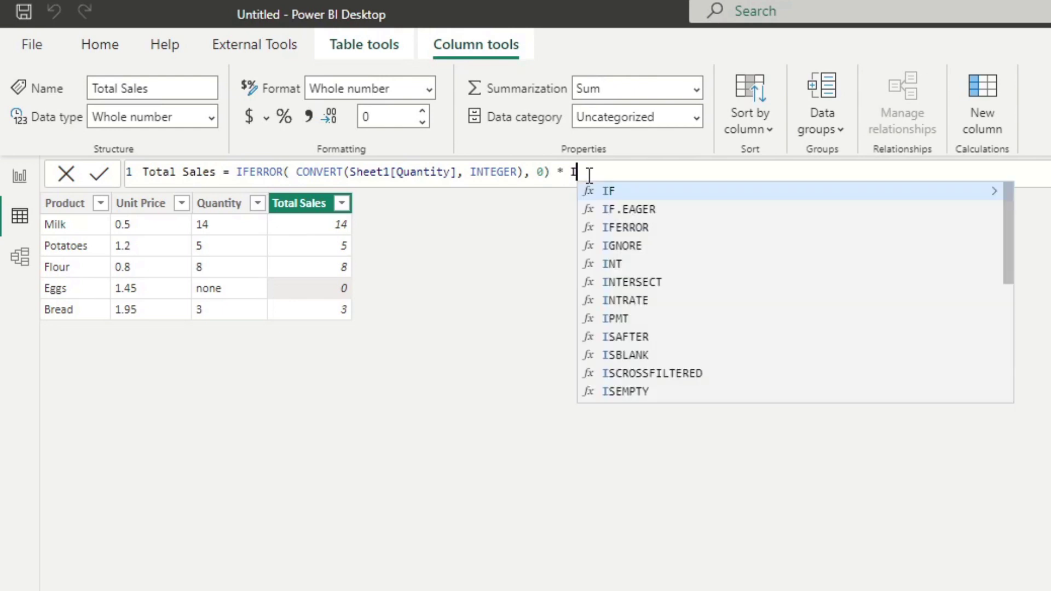
key(Escape)
text(unit)
key(Tab)
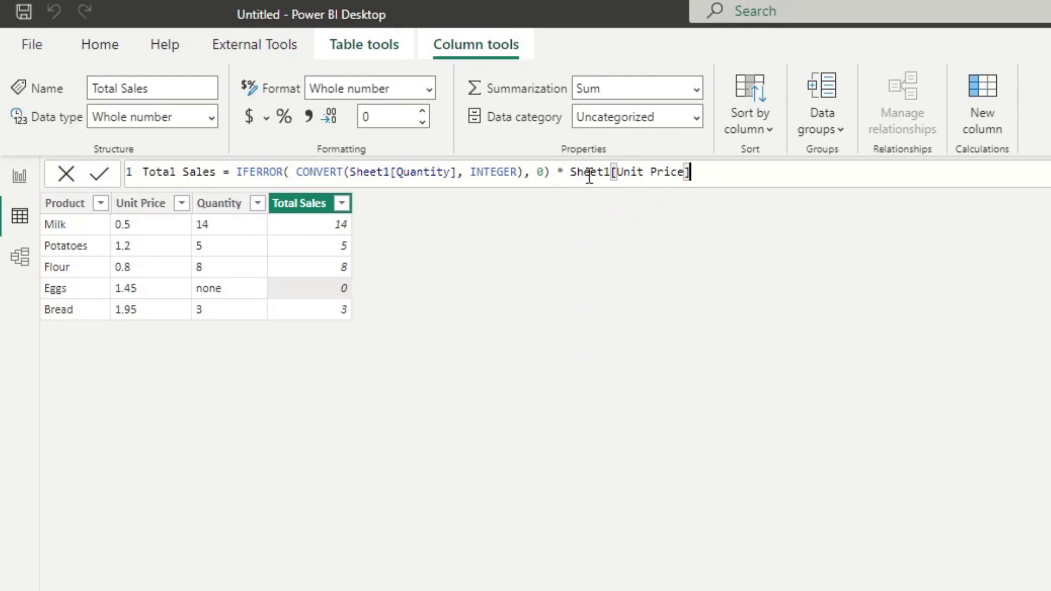
key(Return)
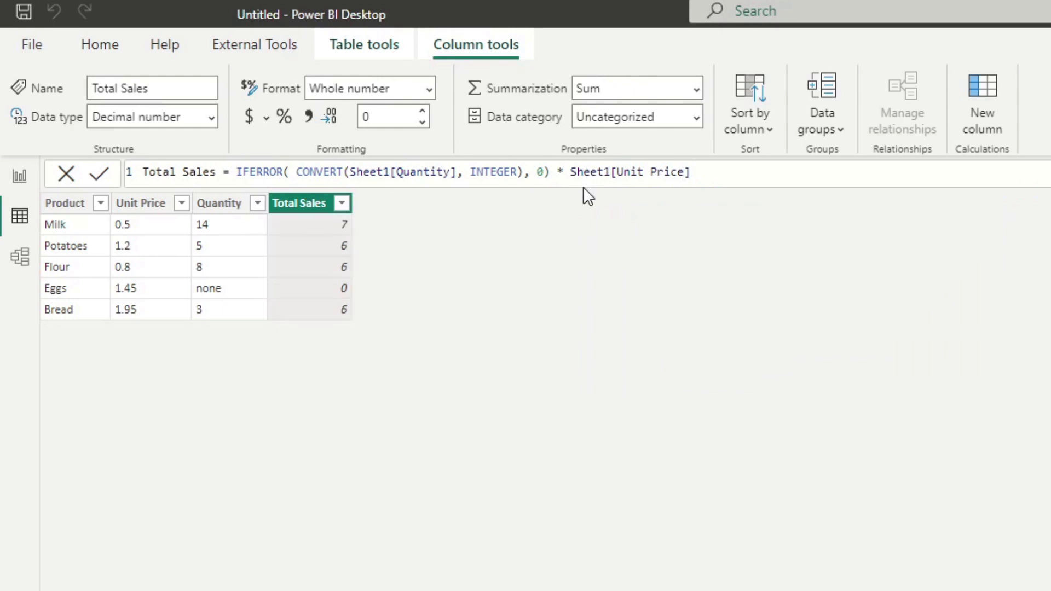